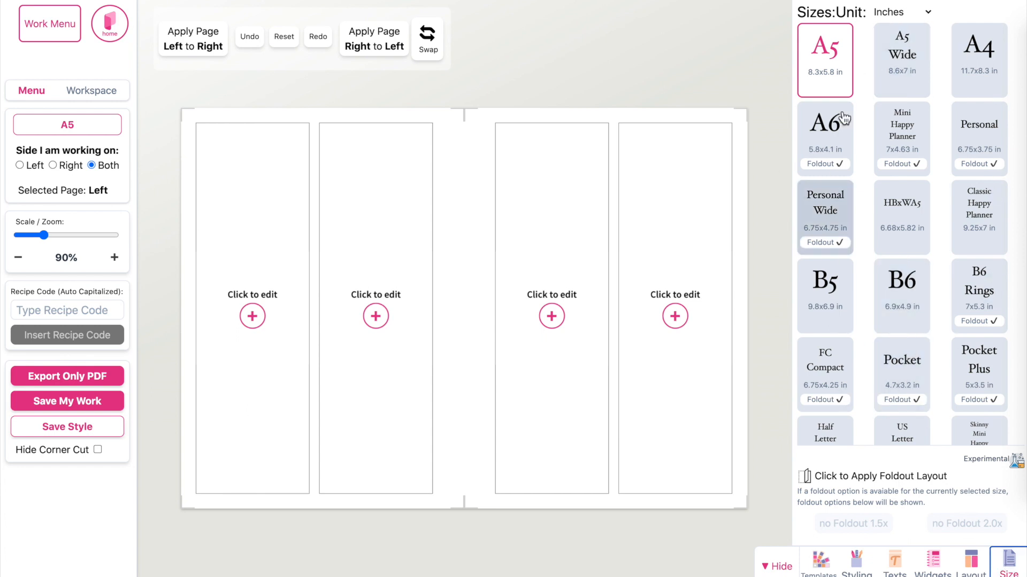
- Set the planner page size to Pocket (4.7x3.2 in) and apply the Foldout 1.5x layout
{"action": "scroll", "coordinate": [930, 289], "scroll_direction": "down", "scroll_amount": 10}
{"action": "scroll", "coordinate": [933, 290], "scroll_direction": "up", "scroll_amount": 10}
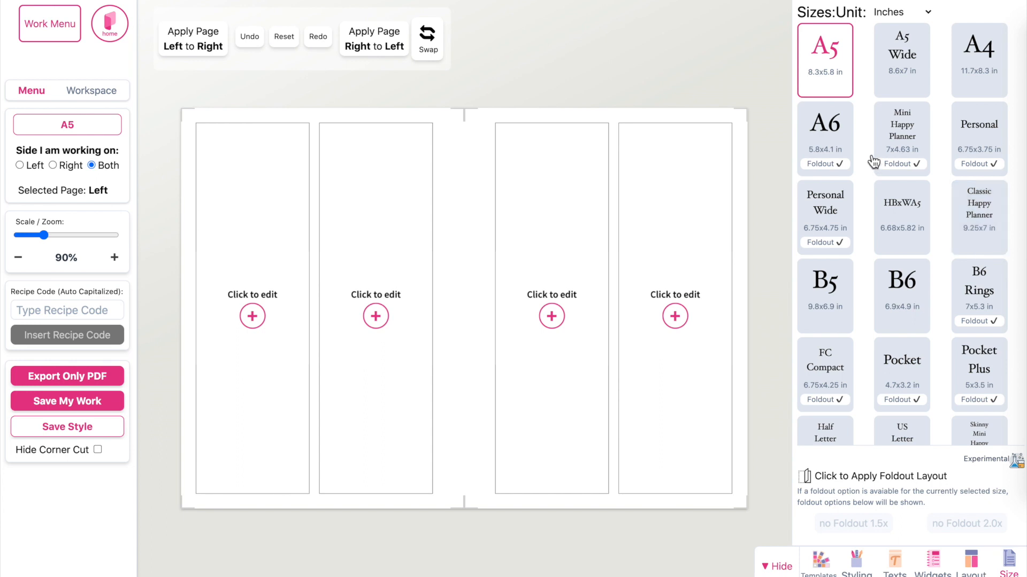
{"action": "scroll", "coordinate": [873, 161], "scroll_direction": "down", "scroll_amount": 3}
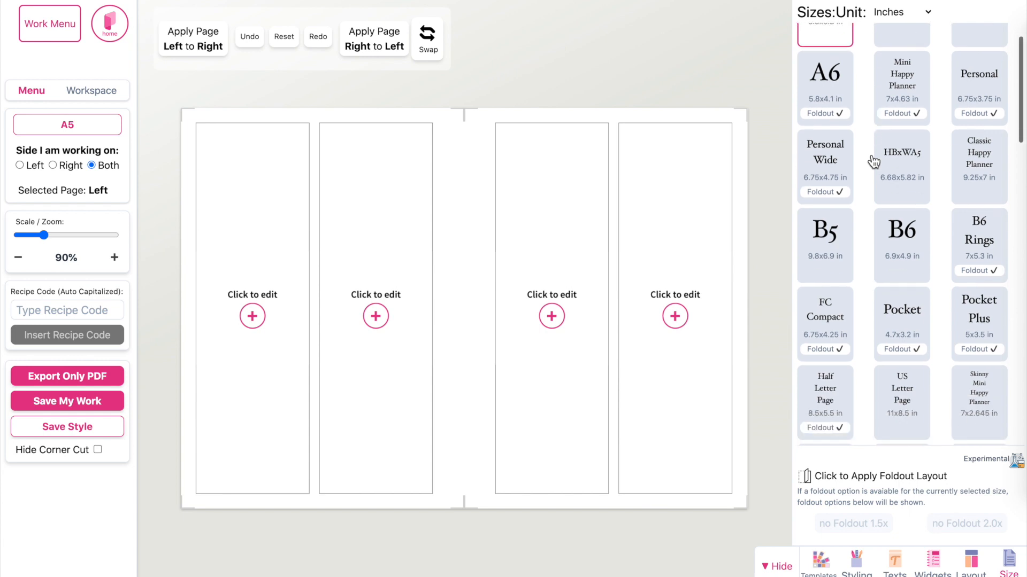
{"action": "left_click", "coordinate": [905, 235]}
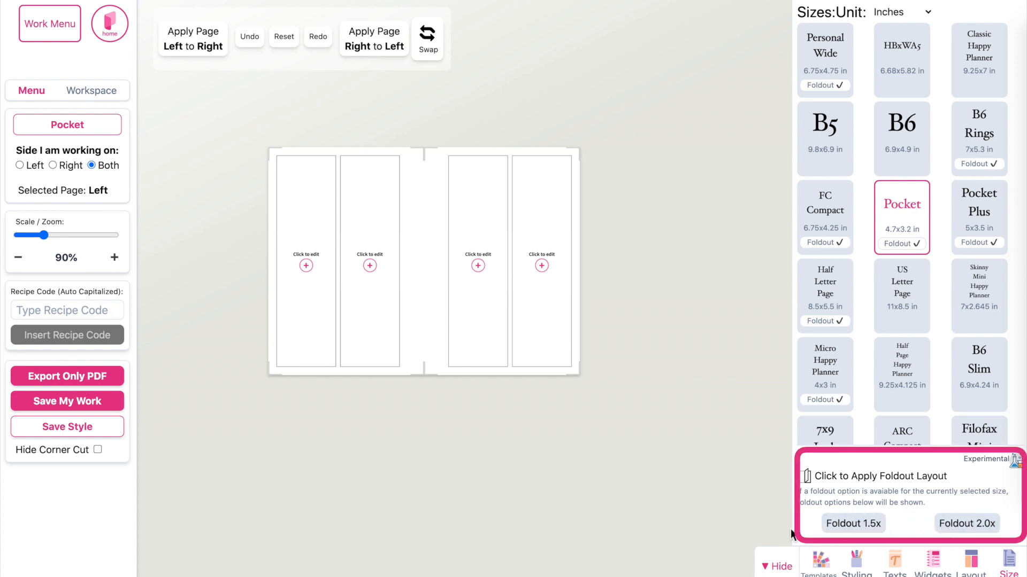
{"action": "left_click", "coordinate": [854, 525]}
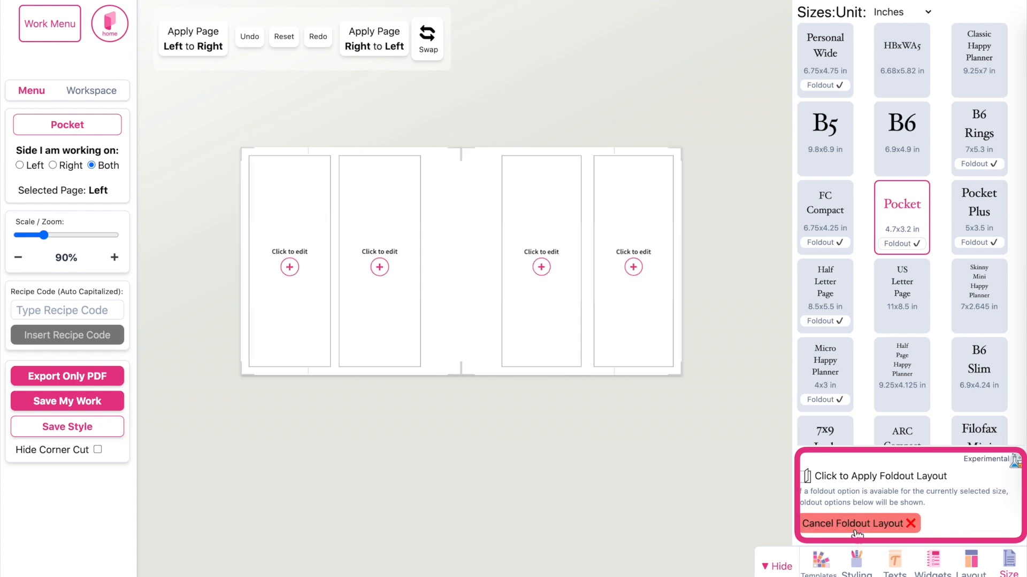
- Examine the back and front pages of the 1.5x foldout, including the fold and corner marks along their edges
{"action": "scroll", "coordinate": [580, 442], "scroll_direction": "up", "scroll_amount": 3}
{"action": "scroll", "coordinate": [581, 442], "scroll_direction": "up", "scroll_amount": 1}
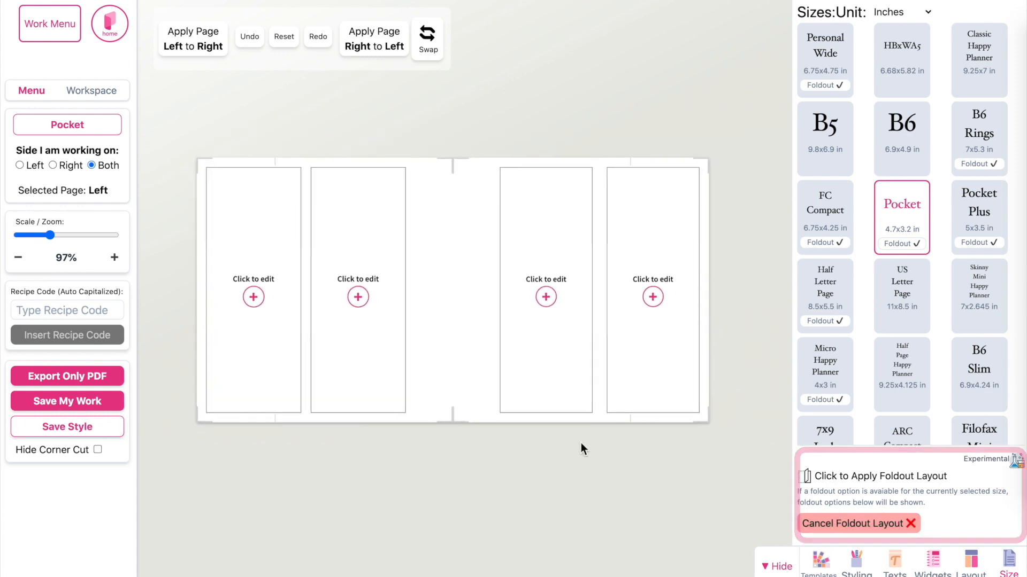
{"action": "scroll", "coordinate": [581, 443], "scroll_direction": "up", "scroll_amount": 1}
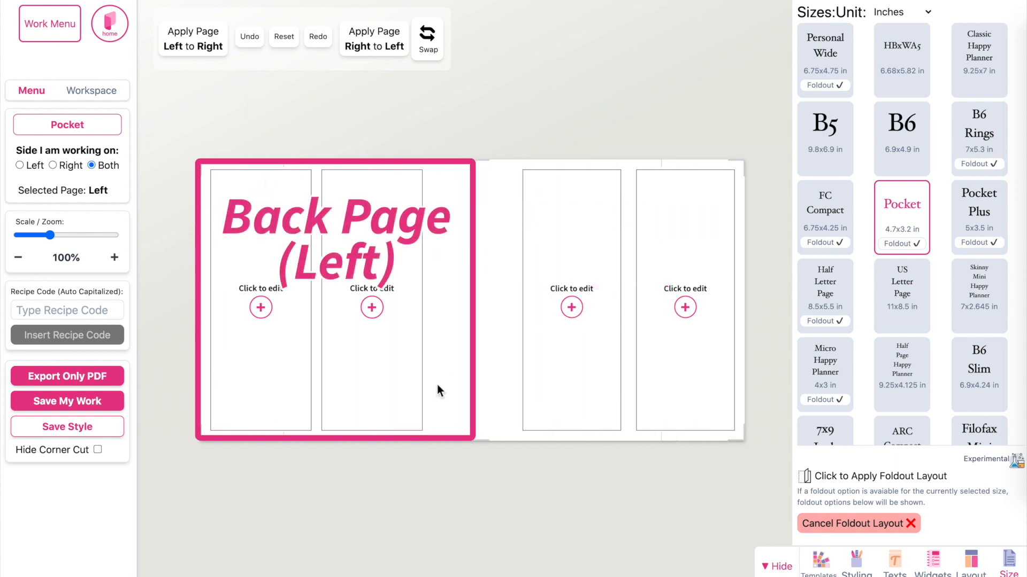
{"action": "scroll", "coordinate": [573, 537], "scroll_direction": "up", "scroll_amount": 3}
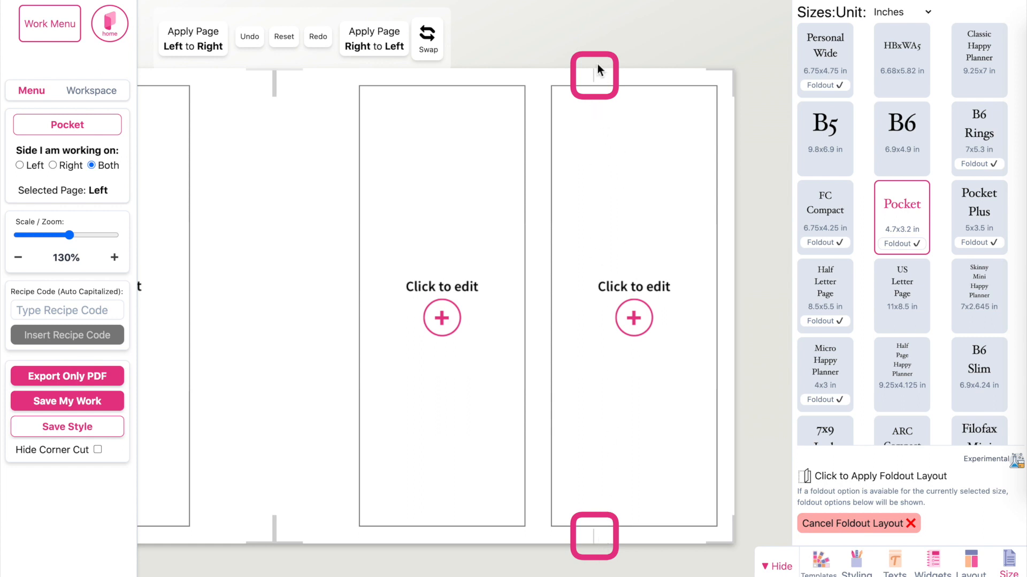
{"action": "scroll", "coordinate": [598, 63], "scroll_direction": "down", "scroll_amount": 5}
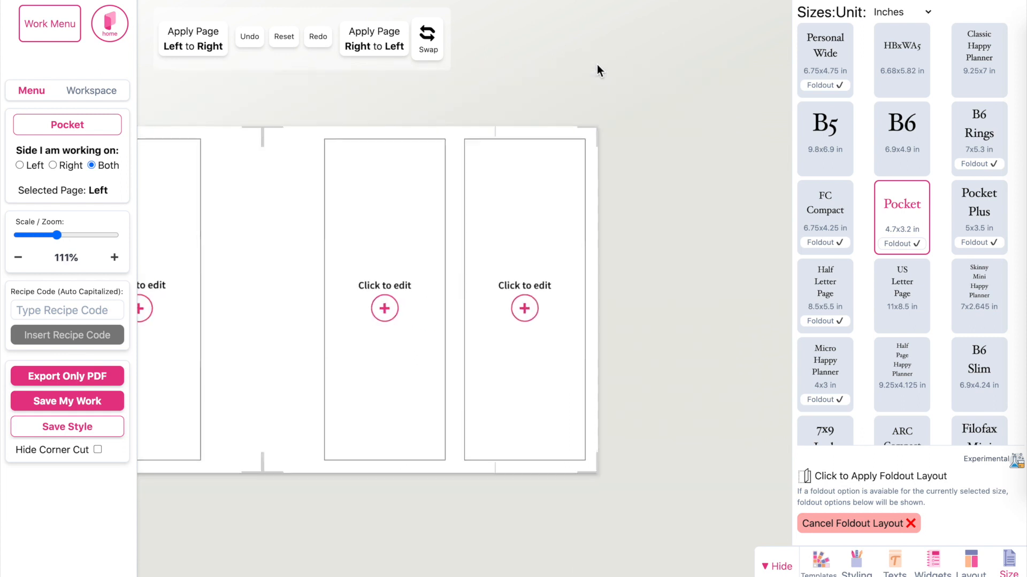
{"action": "scroll", "coordinate": [507, 292], "scroll_direction": "up", "scroll_amount": 1}
{"action": "scroll", "coordinate": [517, 278], "scroll_direction": "left", "scroll_amount": 7}
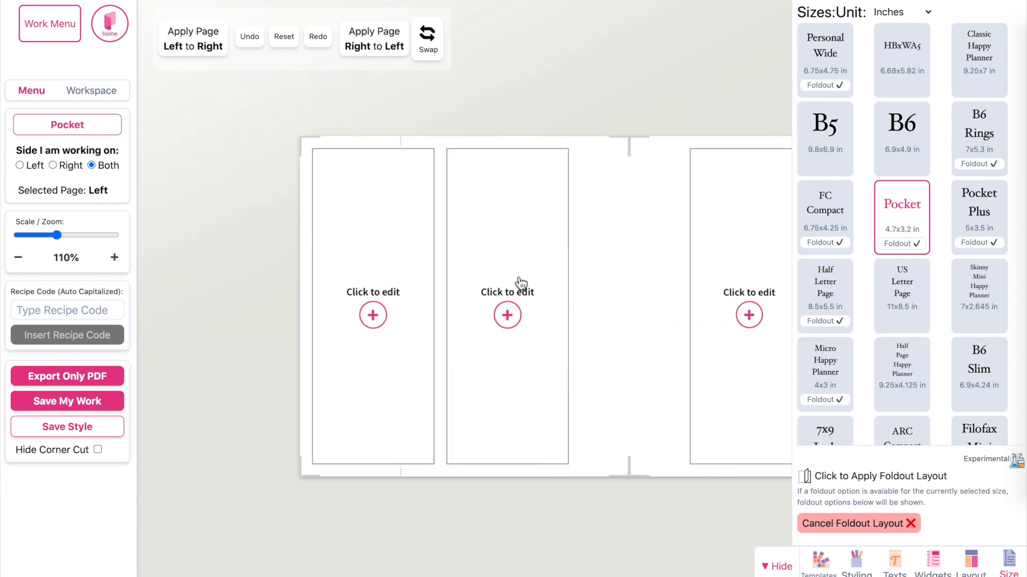
{"action": "scroll", "coordinate": [363, 483], "scroll_direction": "right", "scroll_amount": 4}
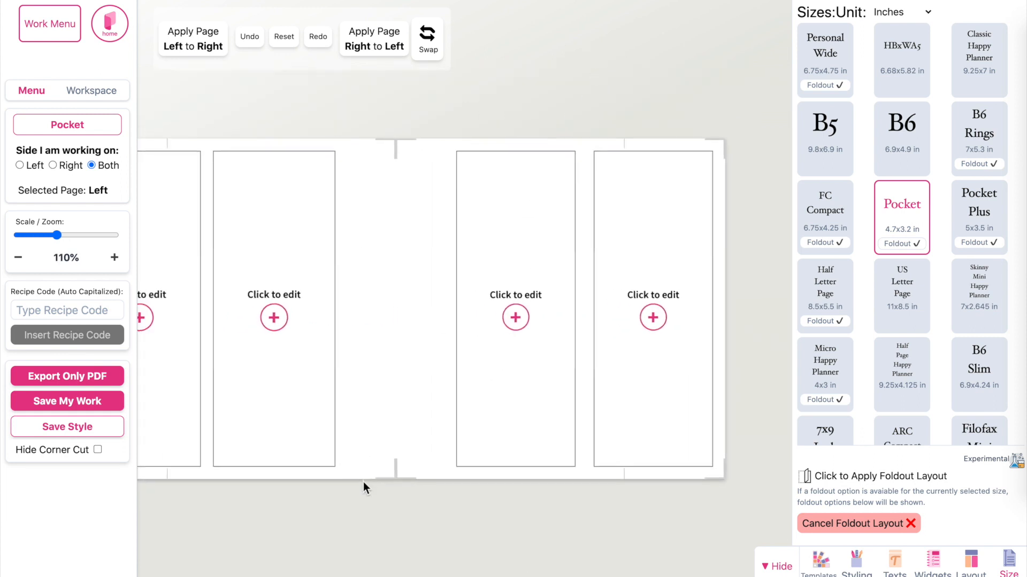
- Replace the current foldout layout with Foldout 2.0x and check where its fold marks fall across the columns
{"action": "left_click", "coordinate": [826, 525]}
{"action": "left_click", "coordinate": [962, 527]}
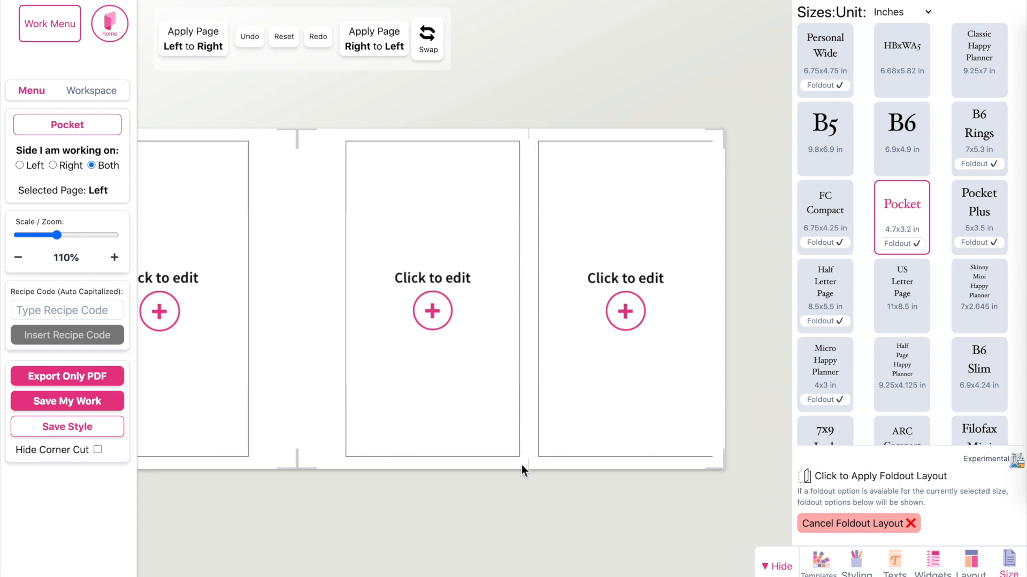
{"action": "scroll", "coordinate": [527, 289], "scroll_direction": "down", "scroll_amount": 5}
{"action": "scroll", "coordinate": [527, 288], "scroll_direction": "left", "scroll_amount": 4}
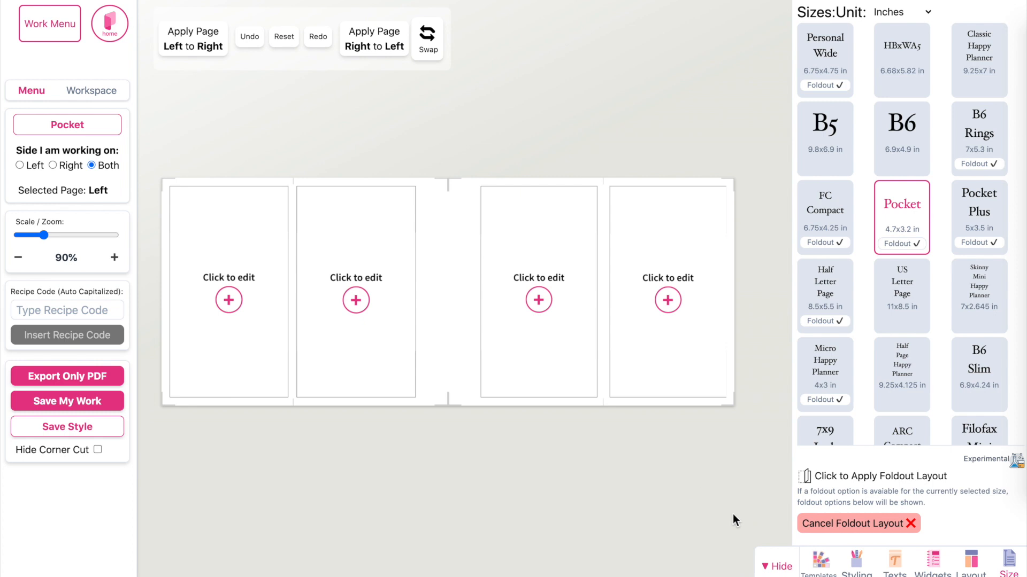
{"action": "scroll", "coordinate": [631, 387], "scroll_direction": "up", "scroll_amount": 3}
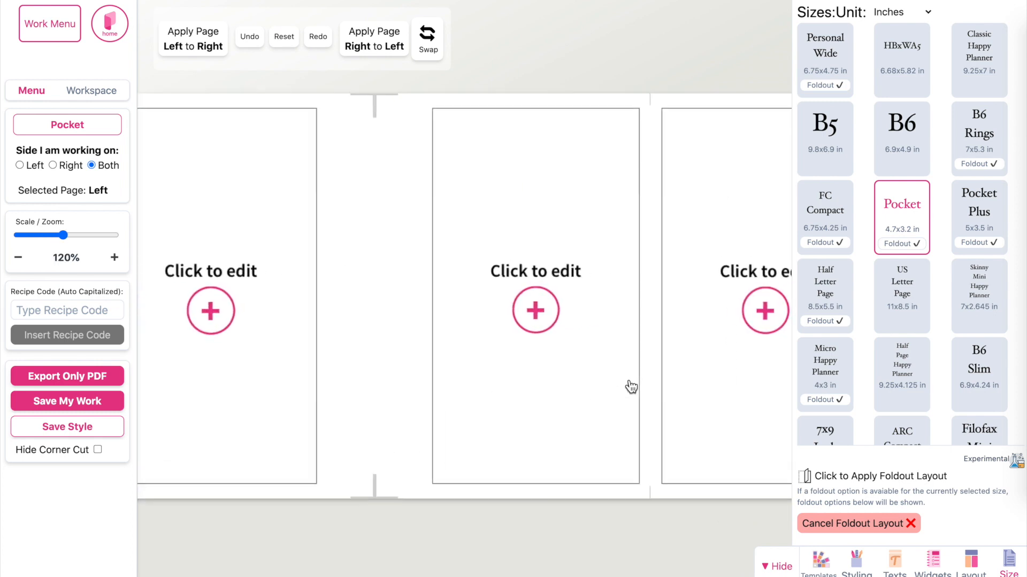
- Apply the four-section layout with a wide left column and narrow right column, each split into two stacked boxes
{"action": "left_click", "coordinate": [971, 571]}
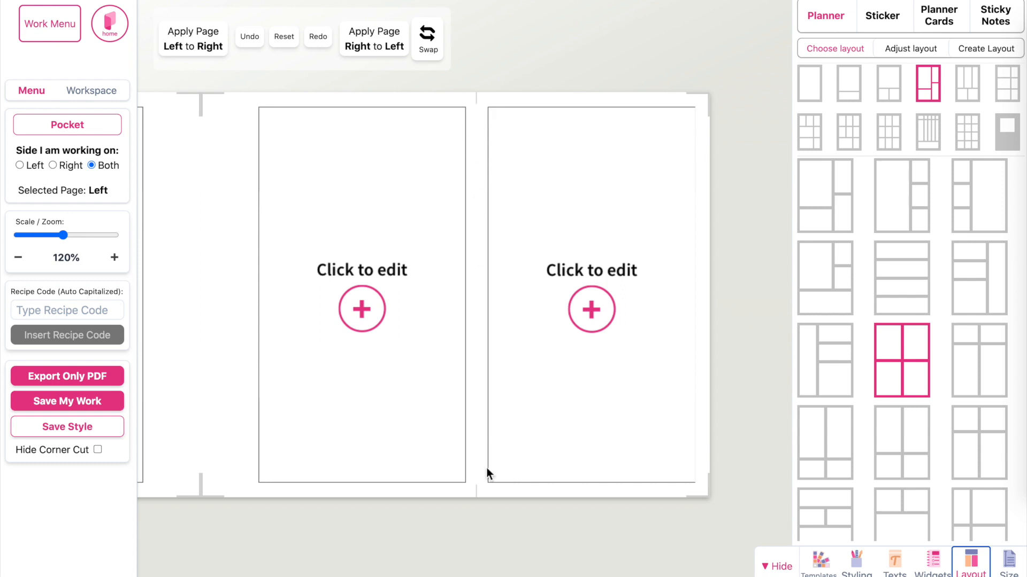
{"action": "left_click", "coordinate": [830, 199]}
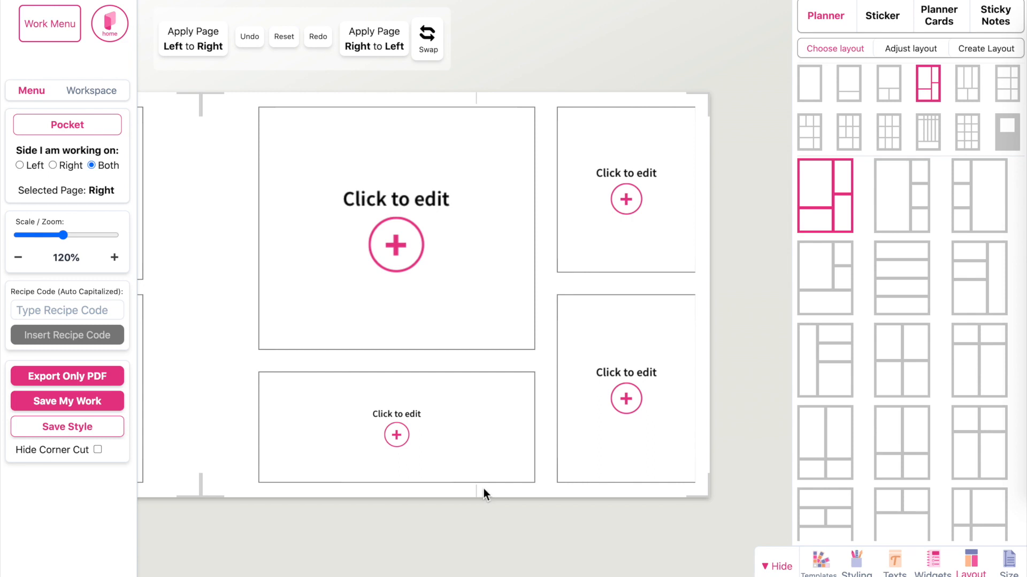
- Try other four-section layouts on the right page, including a tall box beside three small ones, a two-by-two grid and four vertical columns
{"action": "left_click", "coordinate": [916, 199]}
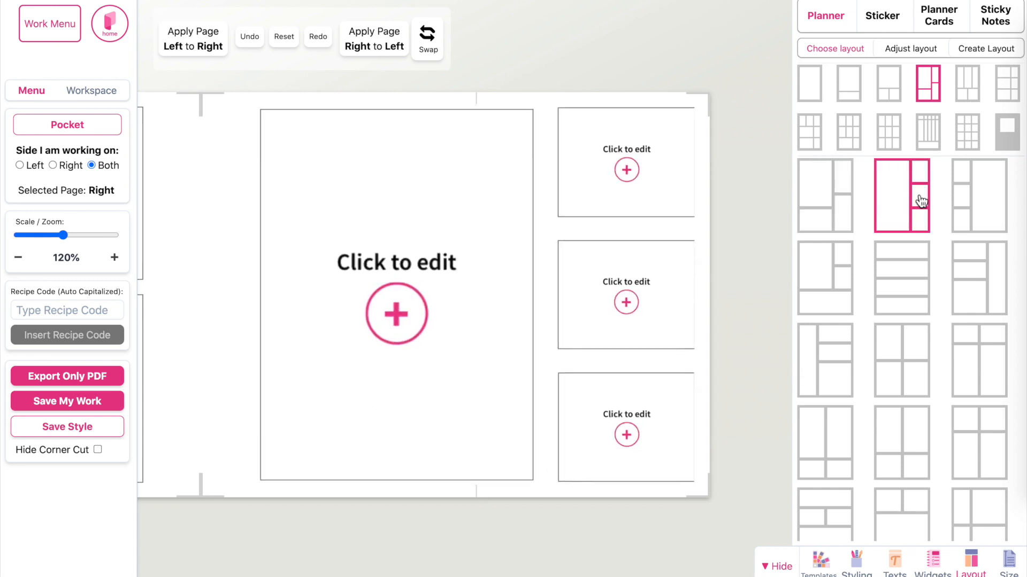
{"action": "left_click", "coordinate": [978, 438]}
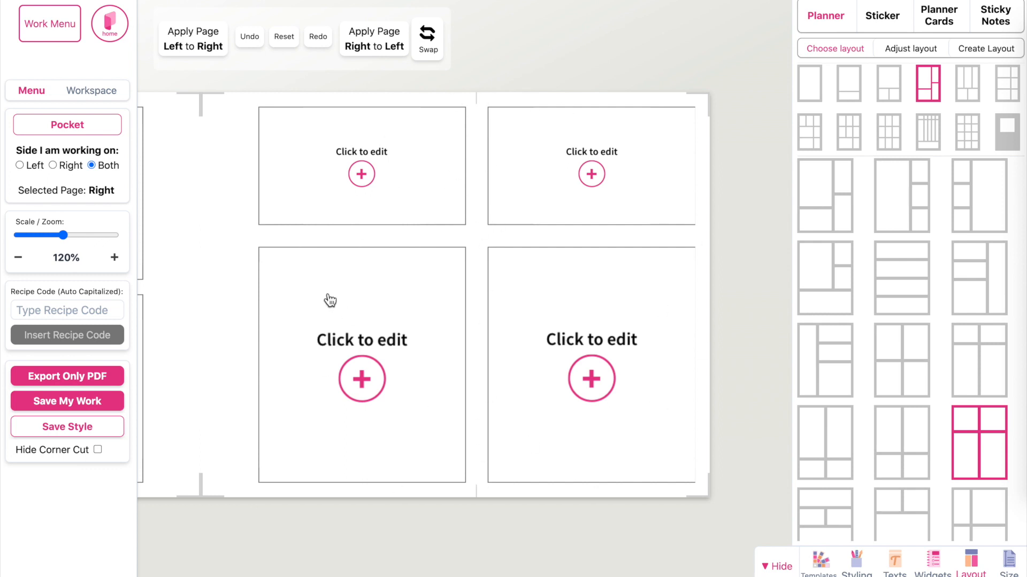
{"action": "scroll", "coordinate": [907, 465], "scroll_direction": "down", "scroll_amount": 10}
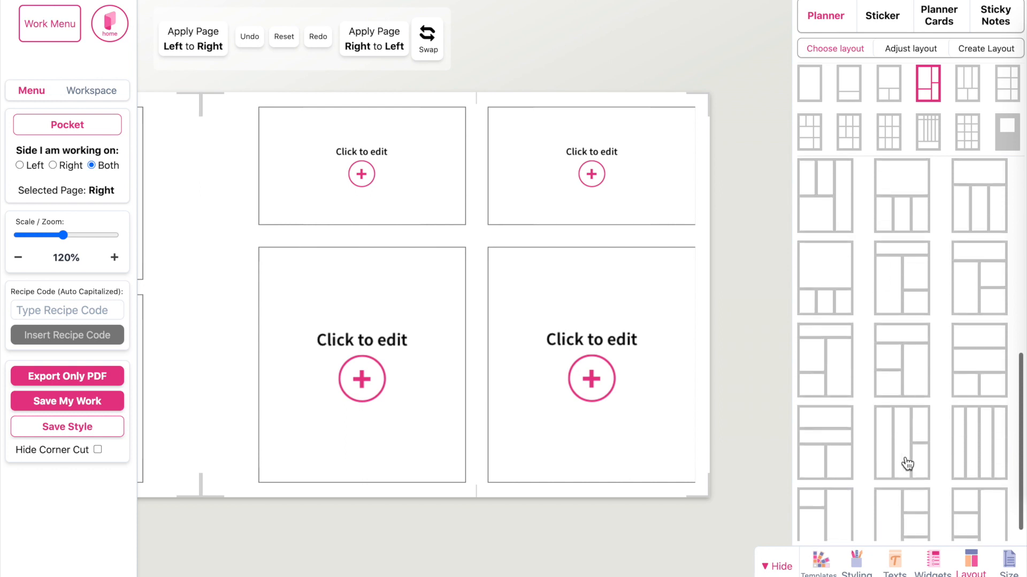
{"action": "left_click", "coordinate": [976, 431]}
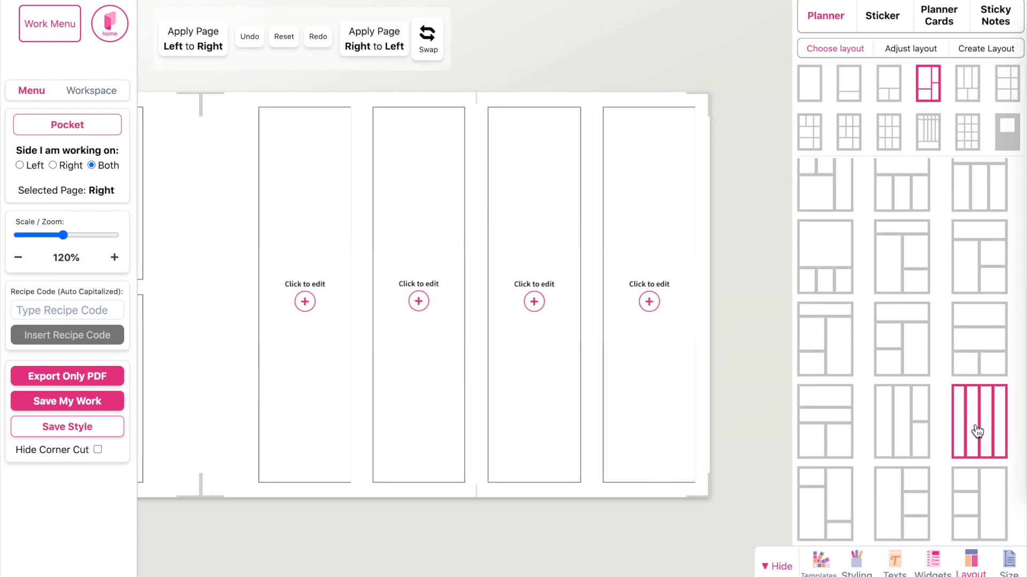
{"action": "scroll", "coordinate": [977, 431], "scroll_direction": "up", "scroll_amount": 5}
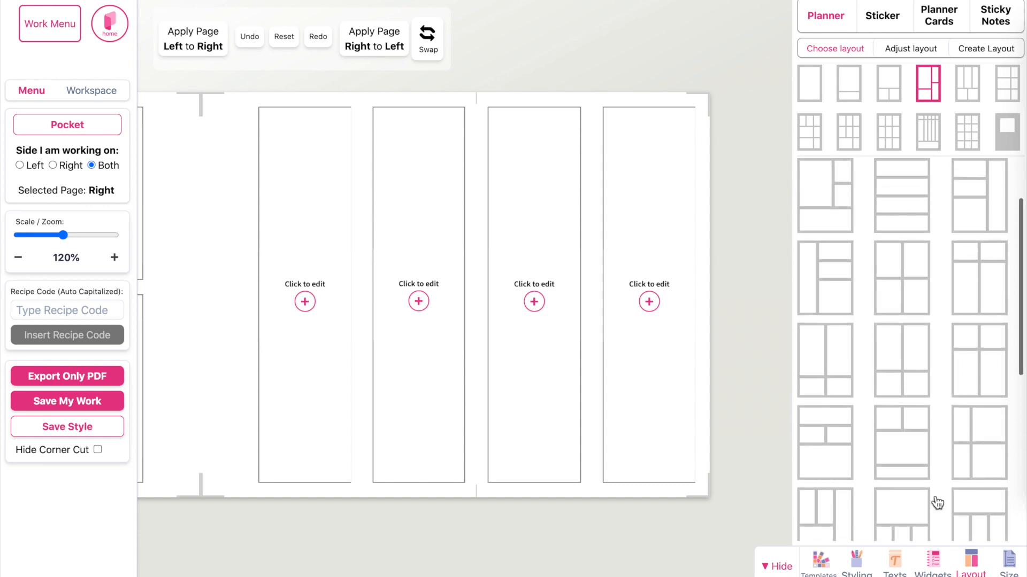
{"action": "scroll", "coordinate": [869, 348], "scroll_direction": "up", "scroll_amount": 3}
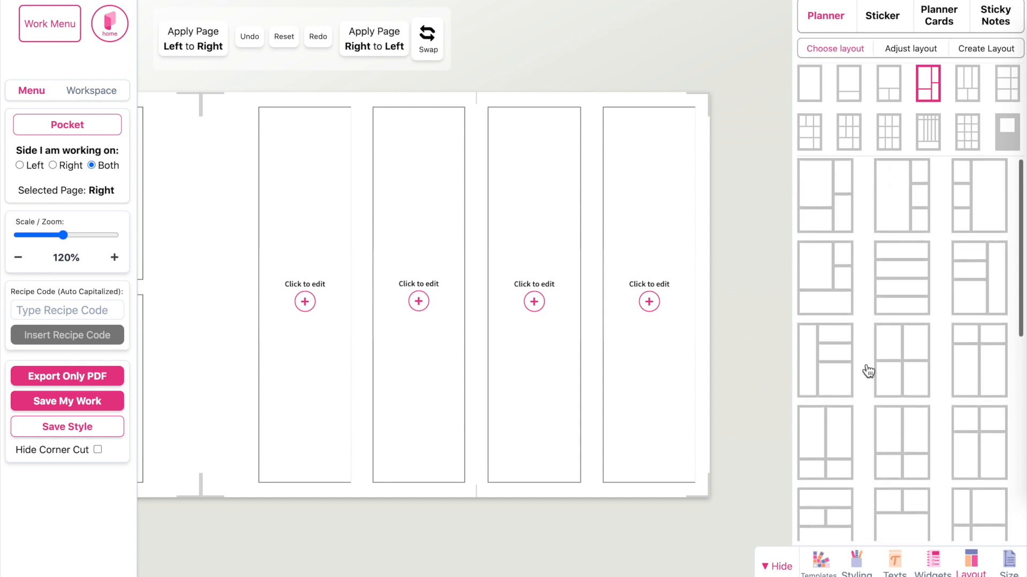
- Apply the layout with a tall left column beside three stacked boxes to the right page and set its first column width to 2 Fraction
{"action": "left_click", "coordinate": [827, 365]}
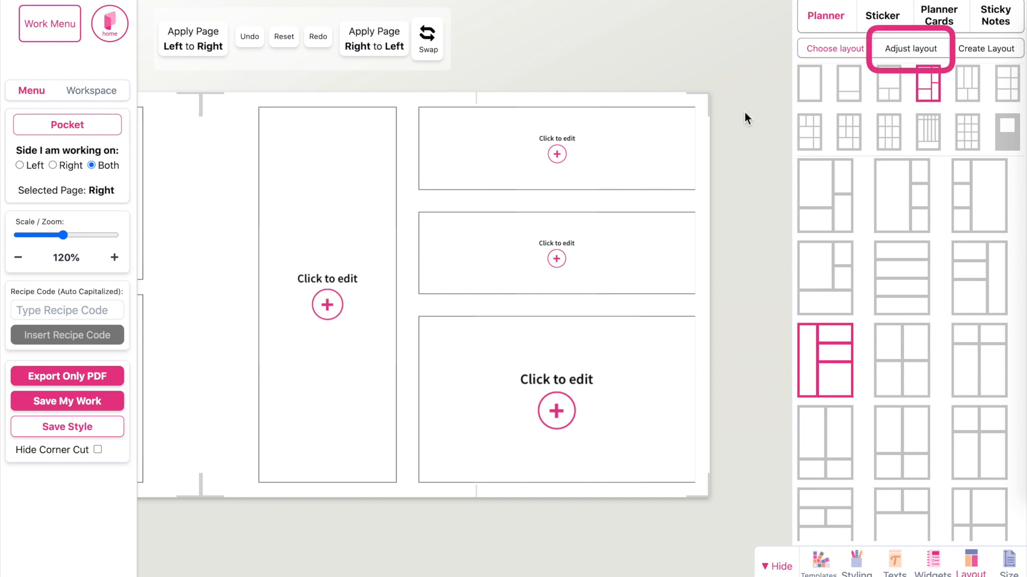
{"action": "left_click", "coordinate": [910, 49]}
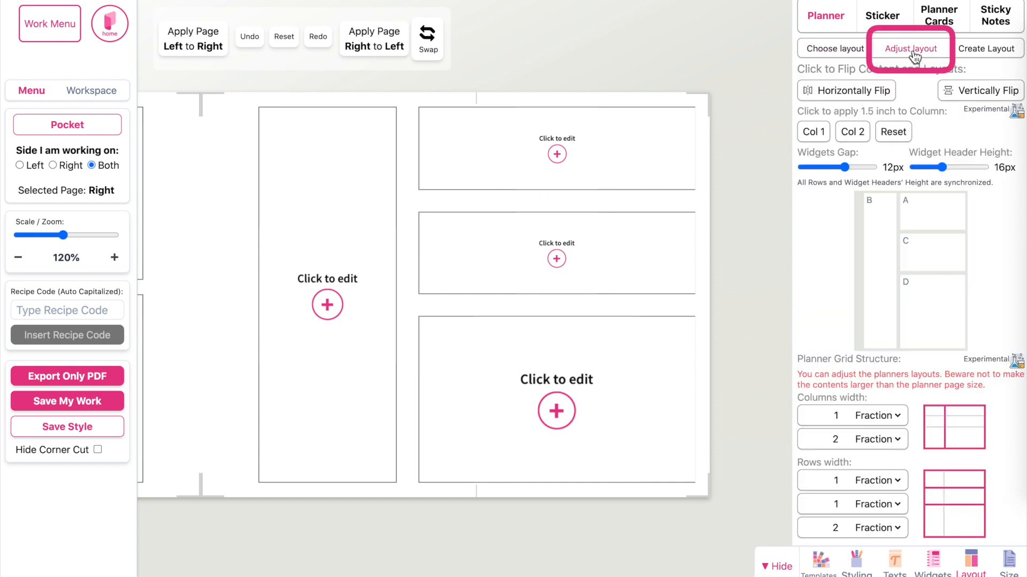
{"action": "left_click", "coordinate": [843, 413]}
{"action": "left_click", "coordinate": [843, 413]}
{"action": "left_click", "coordinate": [842, 413]}
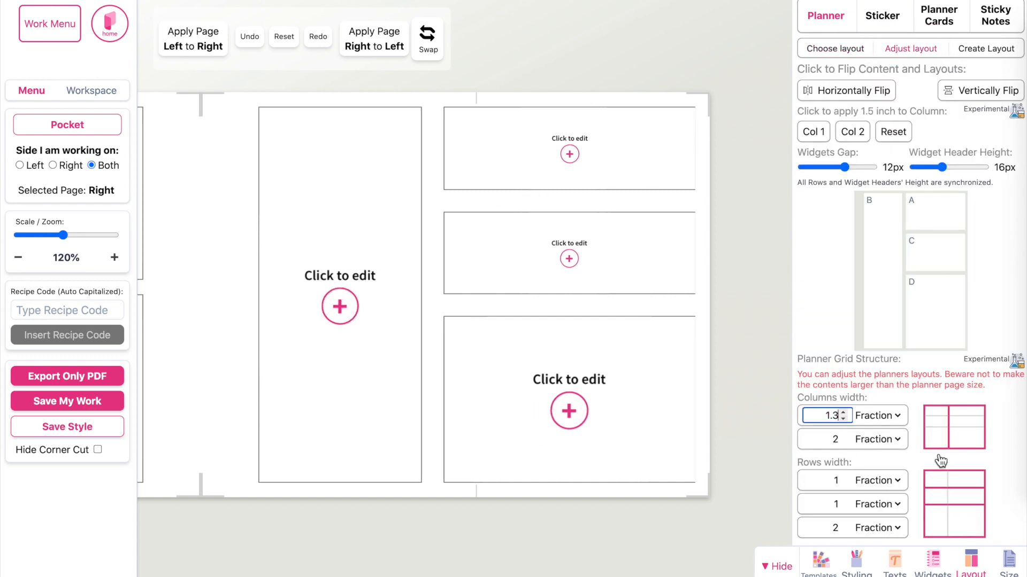
{"action": "left_click", "coordinate": [843, 412]}
{"action": "left_click", "coordinate": [842, 413]}
{"action": "left_click", "coordinate": [842, 413]}
{"action": "left_click", "coordinate": [843, 413]}
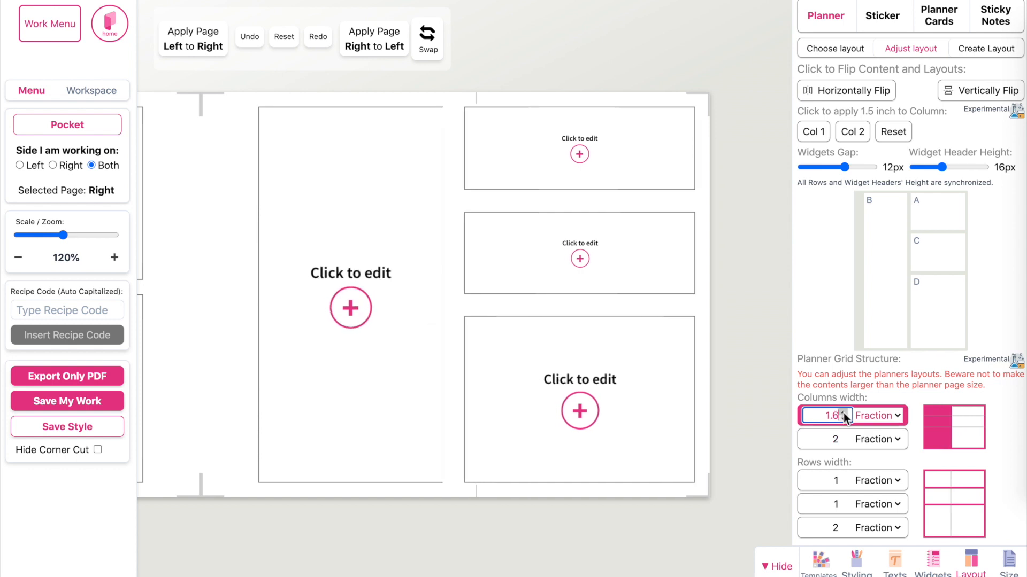
{"action": "left_click", "coordinate": [843, 413]}
{"action": "left_click", "coordinate": [843, 413]}
{"action": "left_click", "coordinate": [843, 413]}
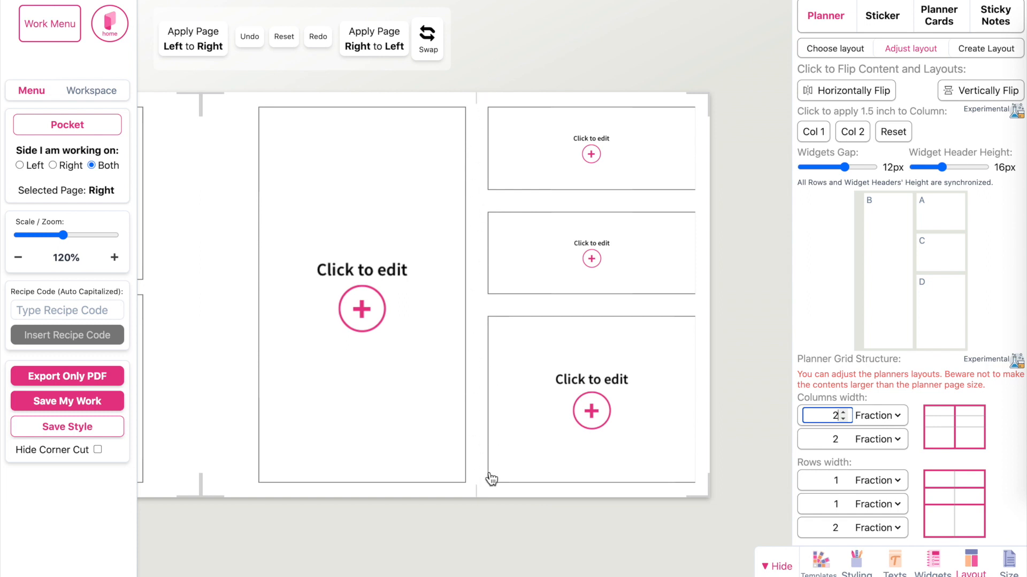
{"action": "left_click", "coordinate": [524, 494]}
- Cancel the 2.0x foldout on the Pocket size and apply the Foldout 1.5x layout instead
{"action": "left_click", "coordinate": [1013, 568]}
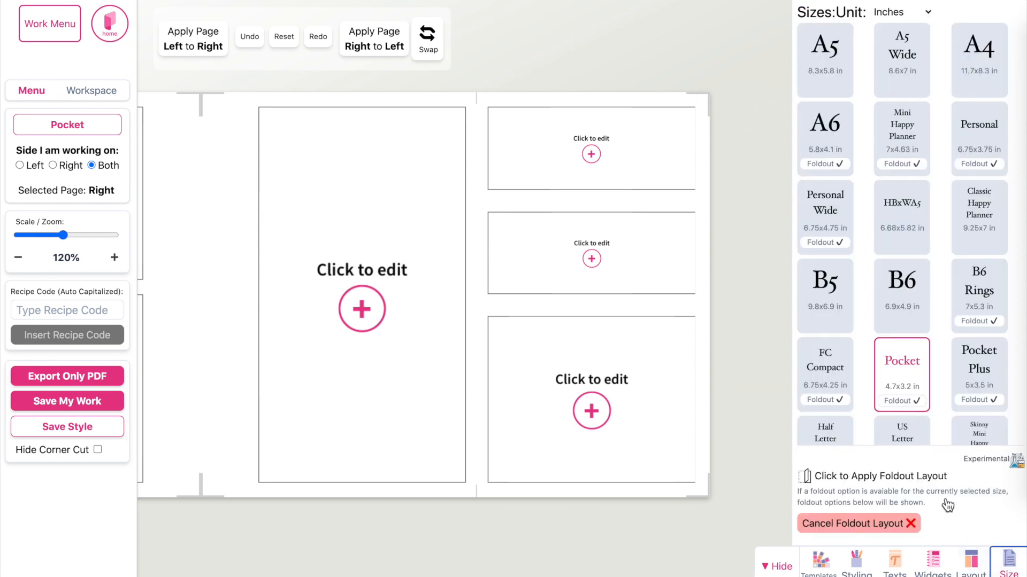
{"action": "left_click", "coordinate": [907, 524]}
{"action": "left_click", "coordinate": [853, 524]}
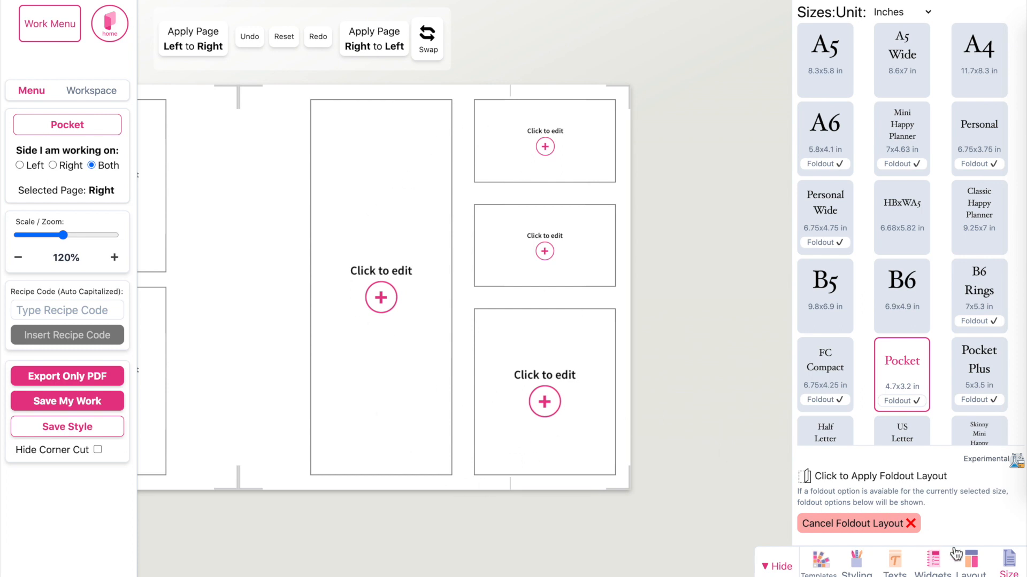
- Set the right page's first column width to 4 Fraction so the column gap lines up with the fold mark
{"action": "left_click", "coordinate": [939, 570]}
{"action": "left_click", "coordinate": [970, 566]}
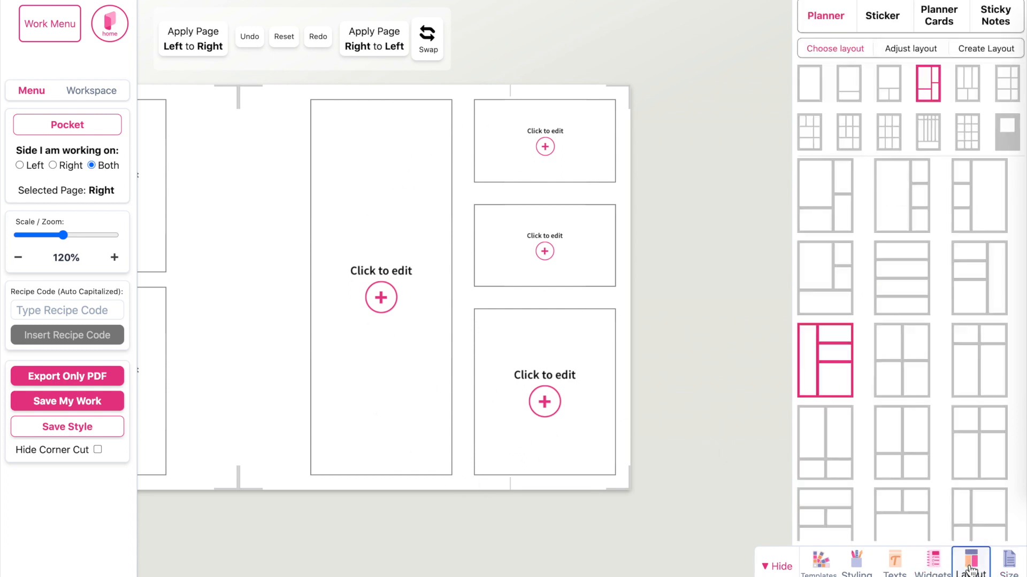
{"action": "left_click", "coordinate": [910, 50]}
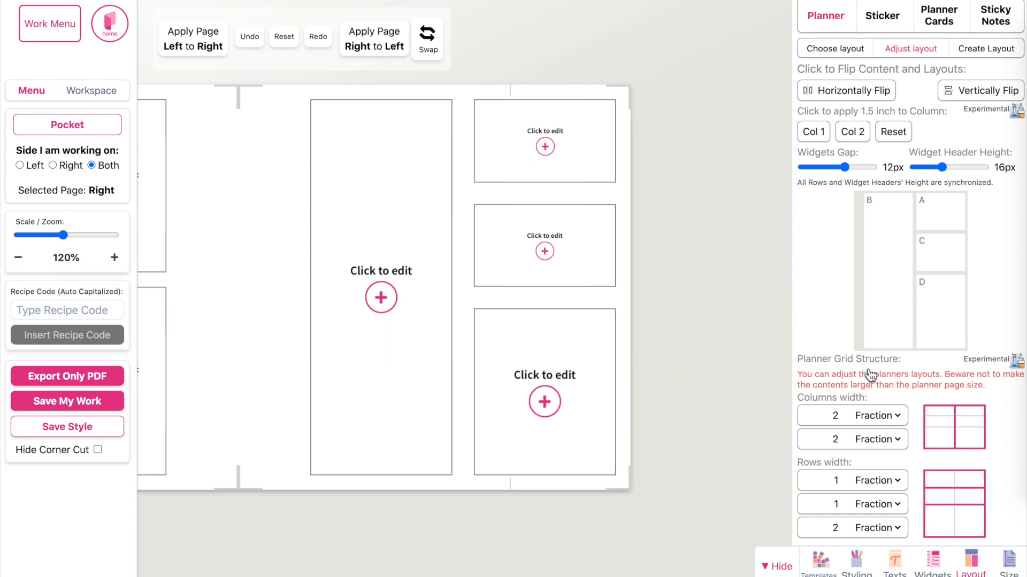
{"action": "left_click", "coordinate": [844, 413]}
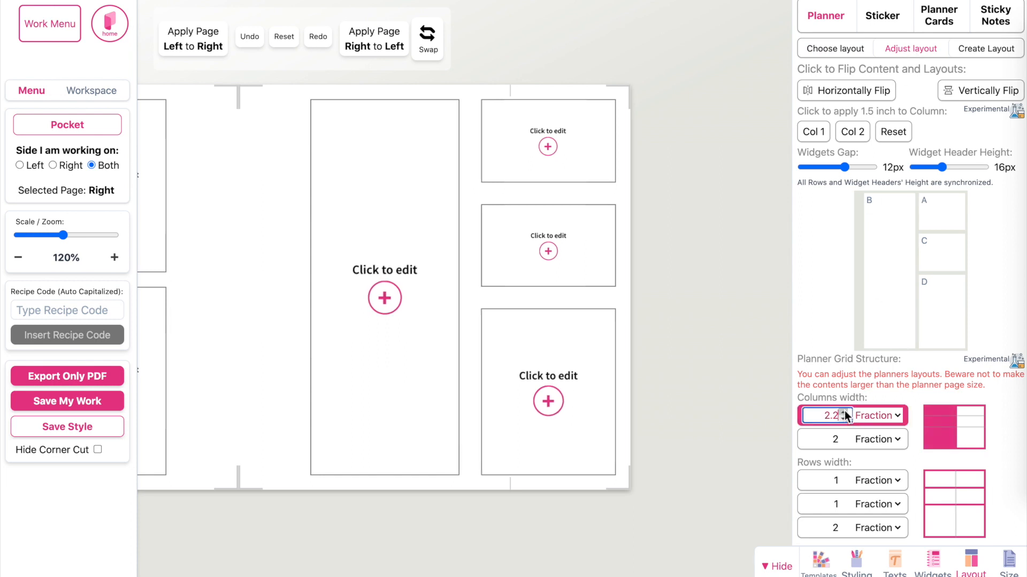
{"action": "left_click", "coordinate": [845, 413]}
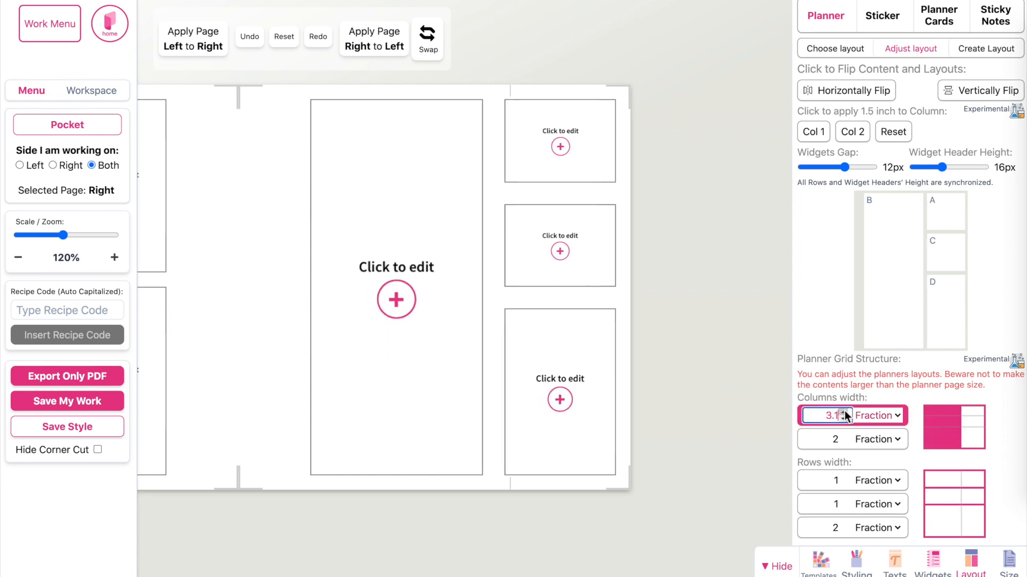
{"action": "left_click", "coordinate": [844, 413]}
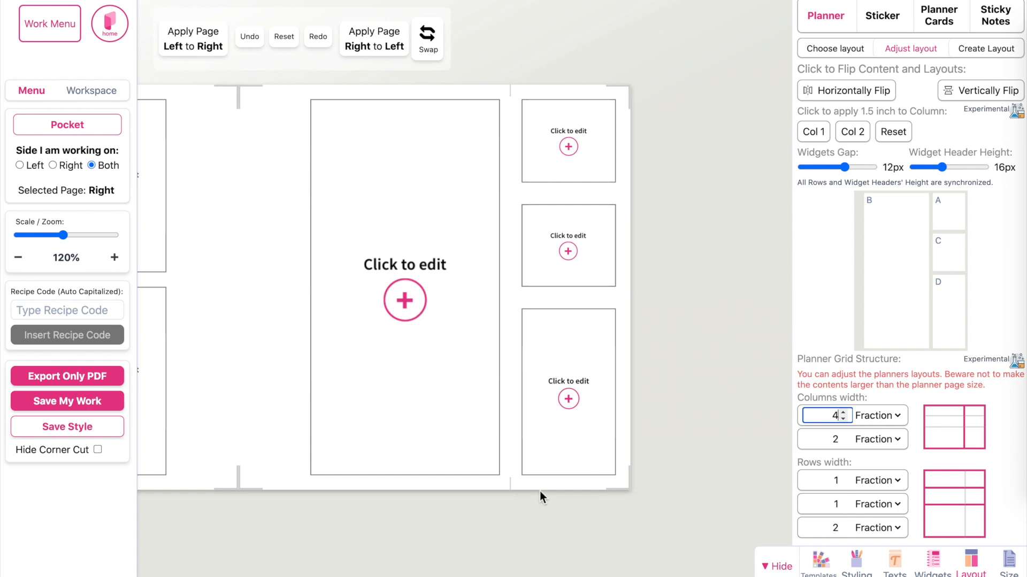
- Split the right page's tall box by assigning its top cell to section E, and reopen the layout adjustments
{"action": "left_click", "coordinate": [986, 57]}
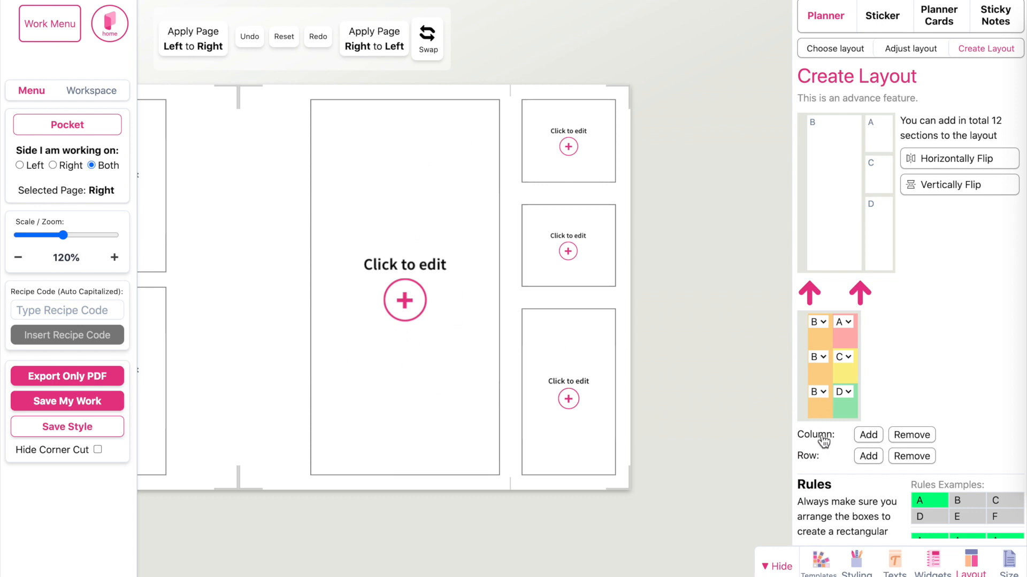
{"action": "left_click", "coordinate": [822, 323]}
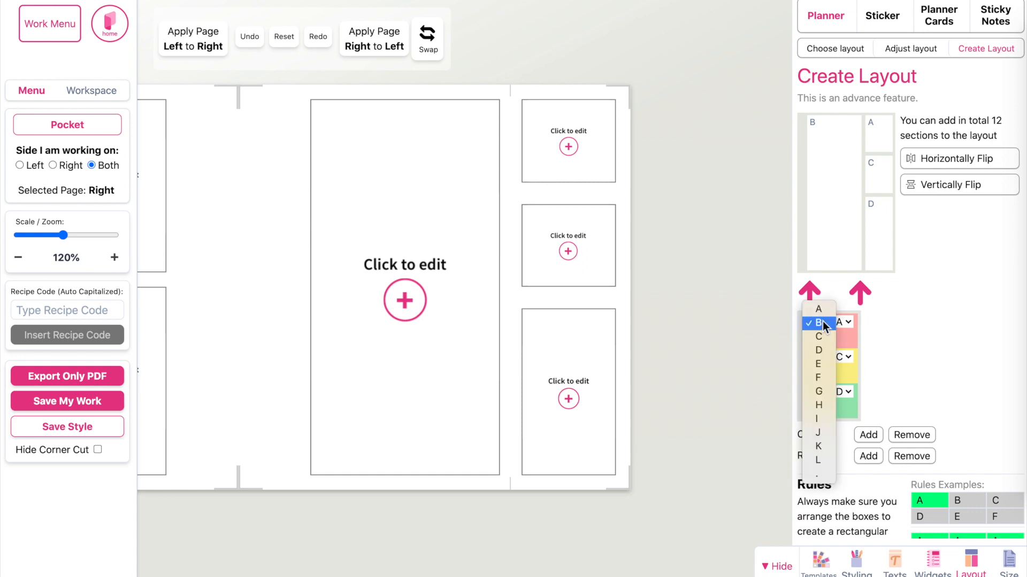
{"action": "left_click", "coordinate": [818, 364]}
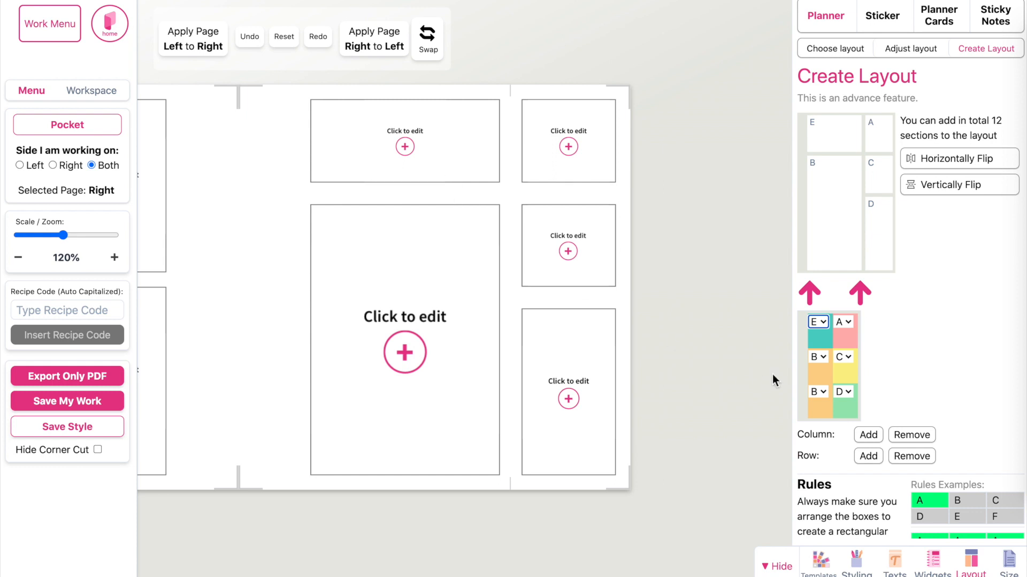
{"action": "left_click", "coordinate": [912, 50]}
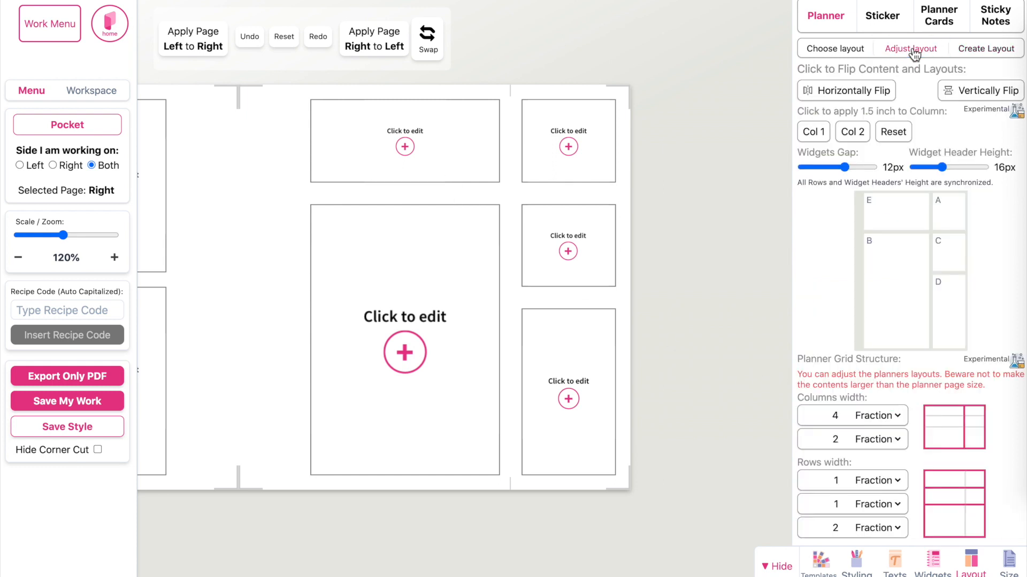
- Try a first column width of 4.3 Fraction on the right page and return it to 4 Fraction
{"action": "left_click", "coordinate": [844, 413]}
{"action": "left_click", "coordinate": [843, 420]}
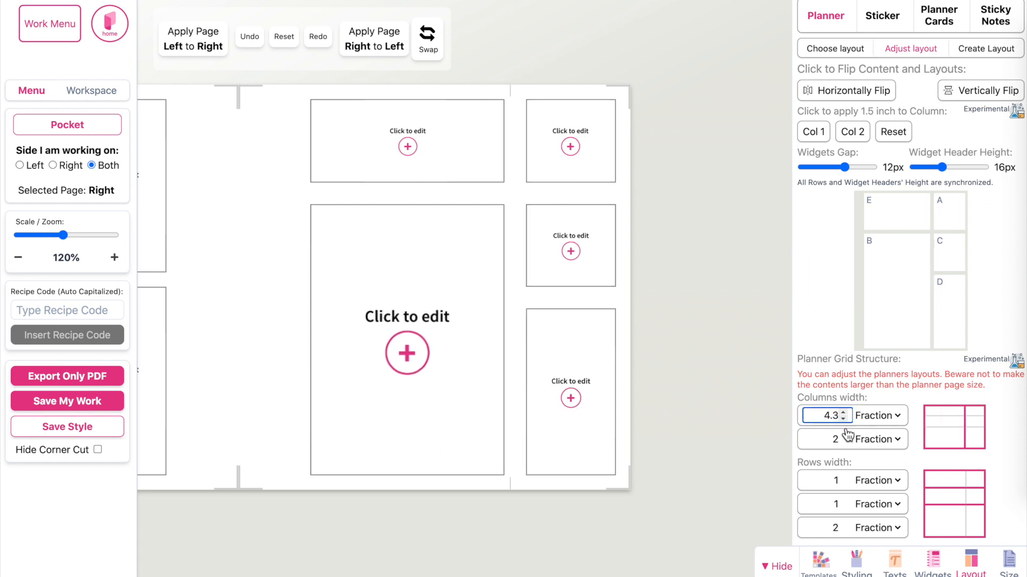
- Set the first row's size on the right page to 3.3 Fraction
{"action": "scroll", "coordinate": [842, 433], "scroll_direction": "down", "scroll_amount": 2}
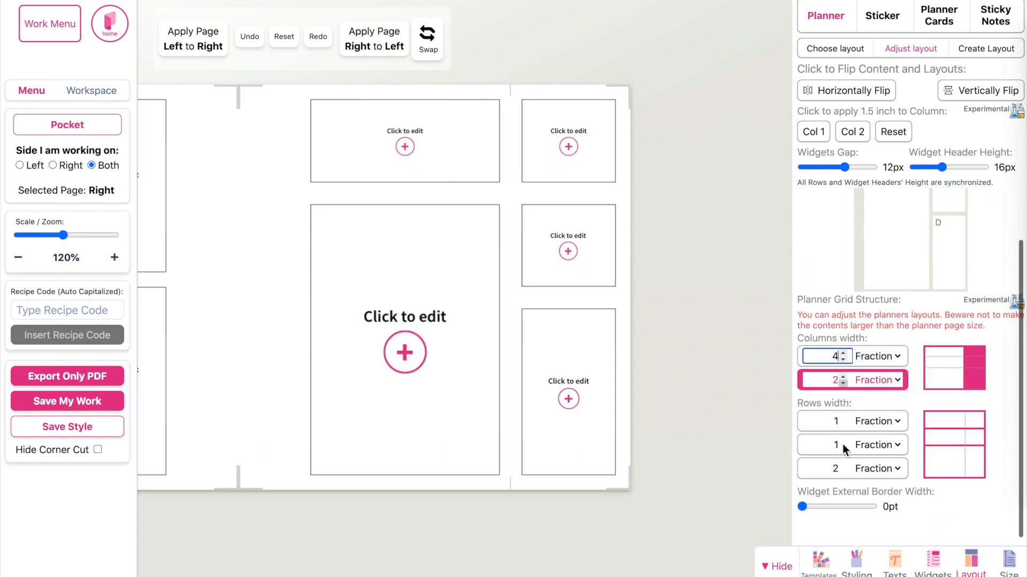
{"action": "left_click", "coordinate": [843, 418]}
{"action": "left_click", "coordinate": [843, 418]}
{"action": "left_click", "coordinate": [843, 418]}
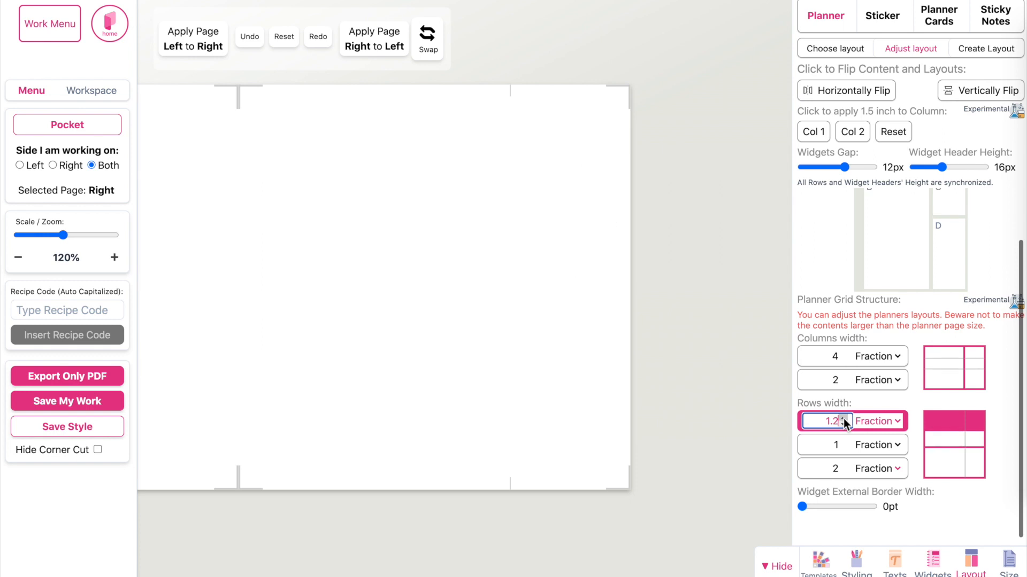
{"action": "left_click", "coordinate": [843, 419]}
{"action": "left_click", "coordinate": [843, 419]}
{"action": "left_click", "coordinate": [843, 419]}
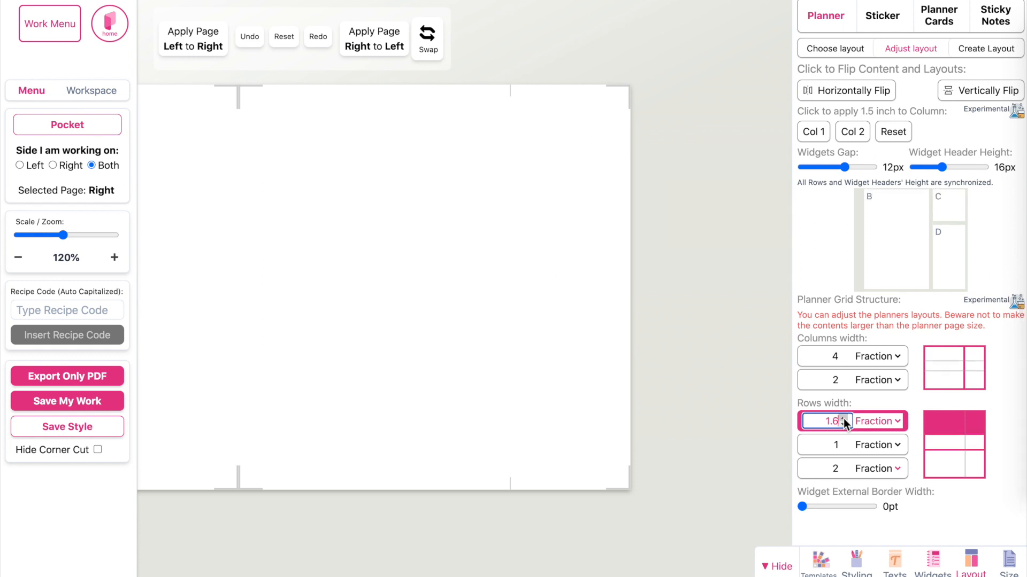
{"action": "left_click", "coordinate": [843, 419]}
{"action": "left_click", "coordinate": [843, 419]}
{"action": "left_click", "coordinate": [843, 418]}
{"action": "left_click", "coordinate": [843, 418]}
{"action": "left_click", "coordinate": [843, 419]}
{"action": "left_click", "coordinate": [843, 419]}
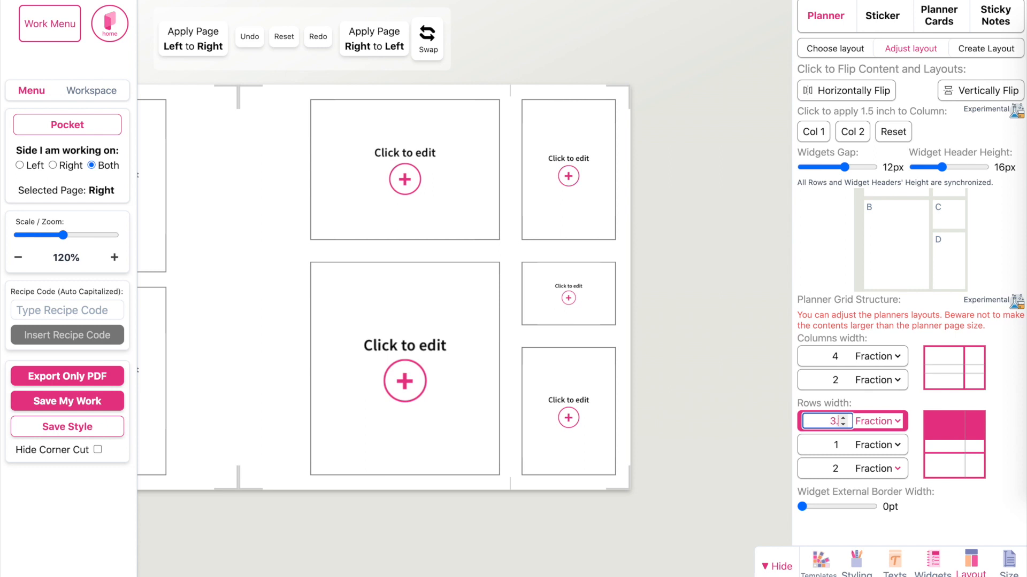
{"action": "left_click", "coordinate": [844, 419]}
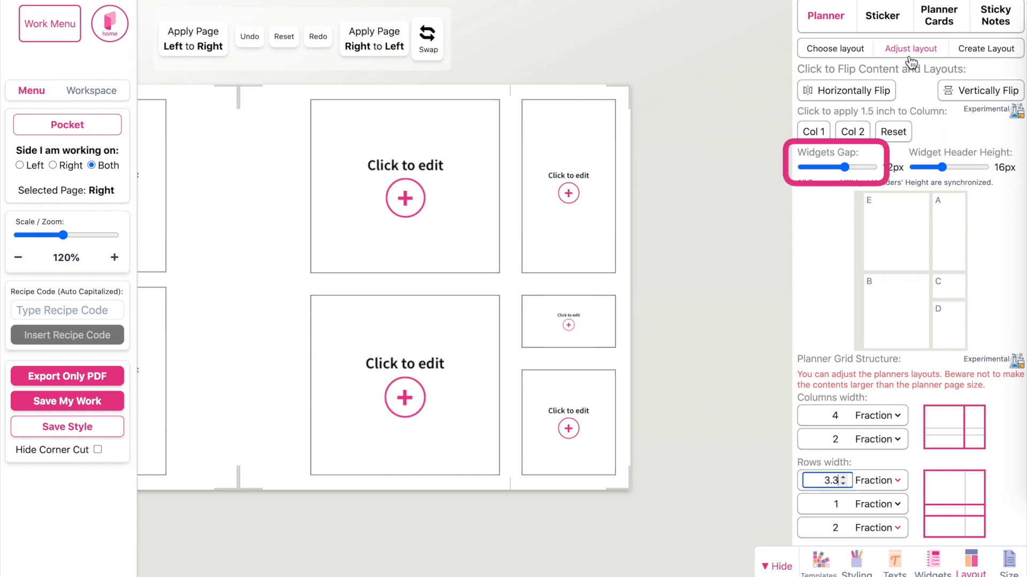
- Reduce the gap between widgets to 7px
{"action": "left_click_drag", "start_coordinate": [845, 167], "coordinate": [819, 168]}
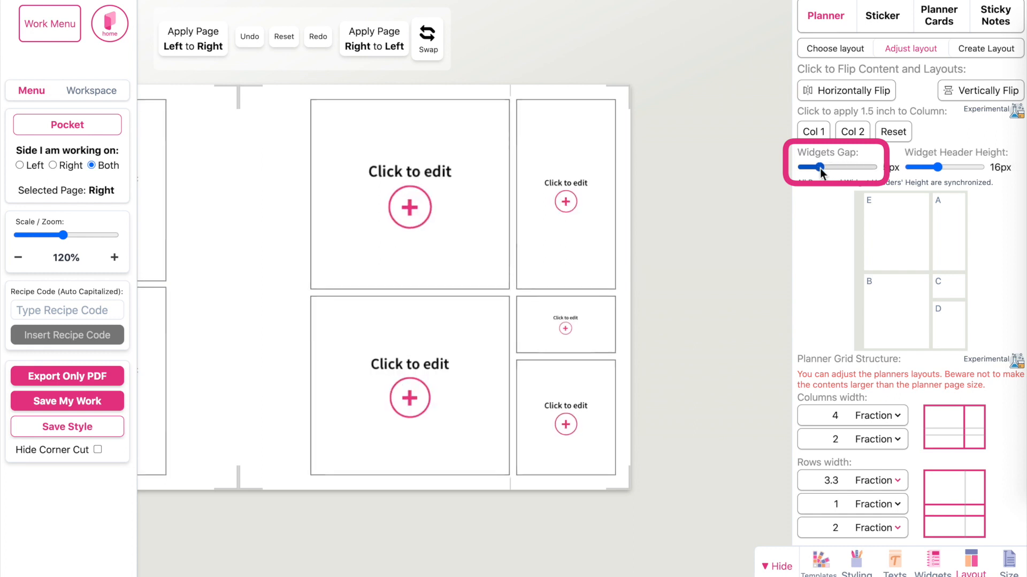
{"action": "left_click_drag", "start_coordinate": [820, 167], "coordinate": [828, 169]}
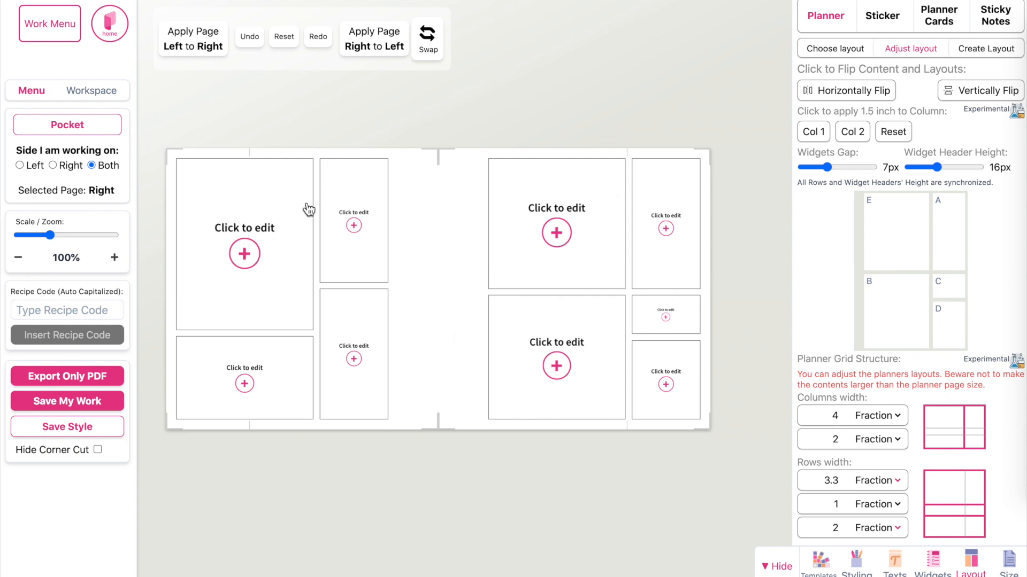
- Copy the right page's layout to the left page and flip the left page horizontally so its columns match the fold mark
{"action": "left_click", "coordinate": [380, 45]}
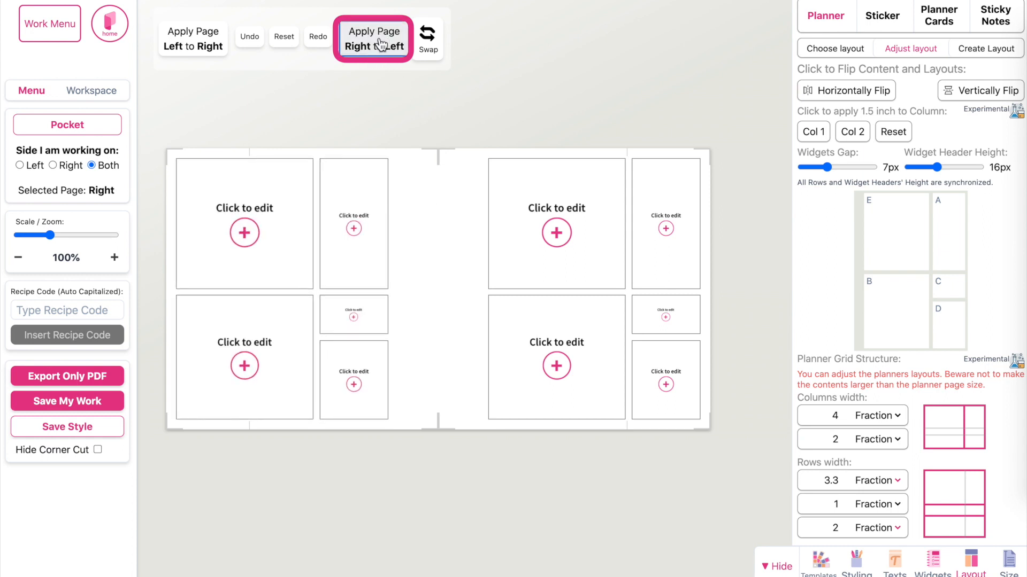
{"action": "scroll", "coordinate": [269, 197], "scroll_direction": "up", "scroll_amount": 3}
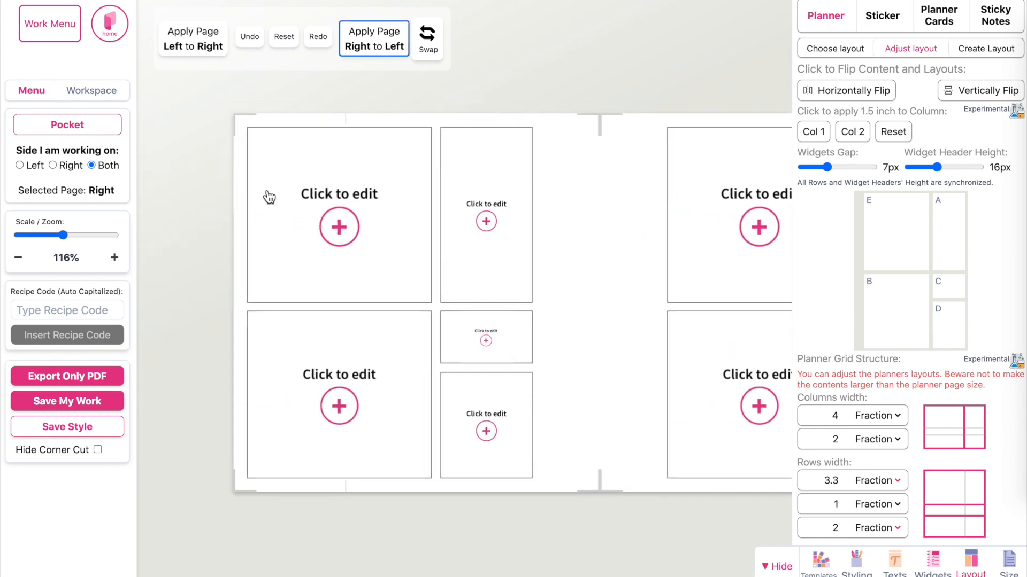
{"action": "scroll", "coordinate": [345, 122], "scroll_direction": "up", "scroll_amount": 1}
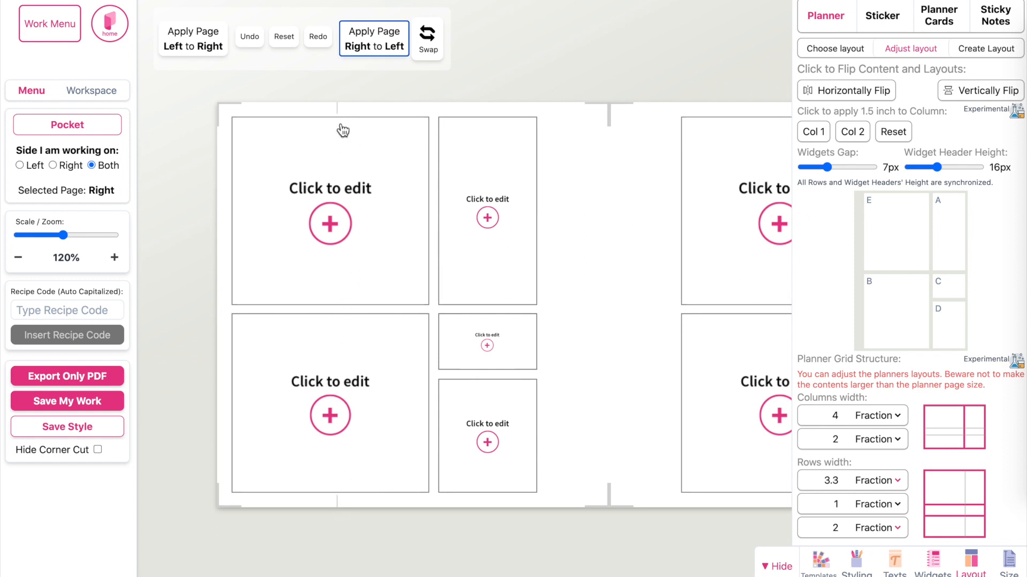
{"action": "left_click", "coordinate": [558, 143]}
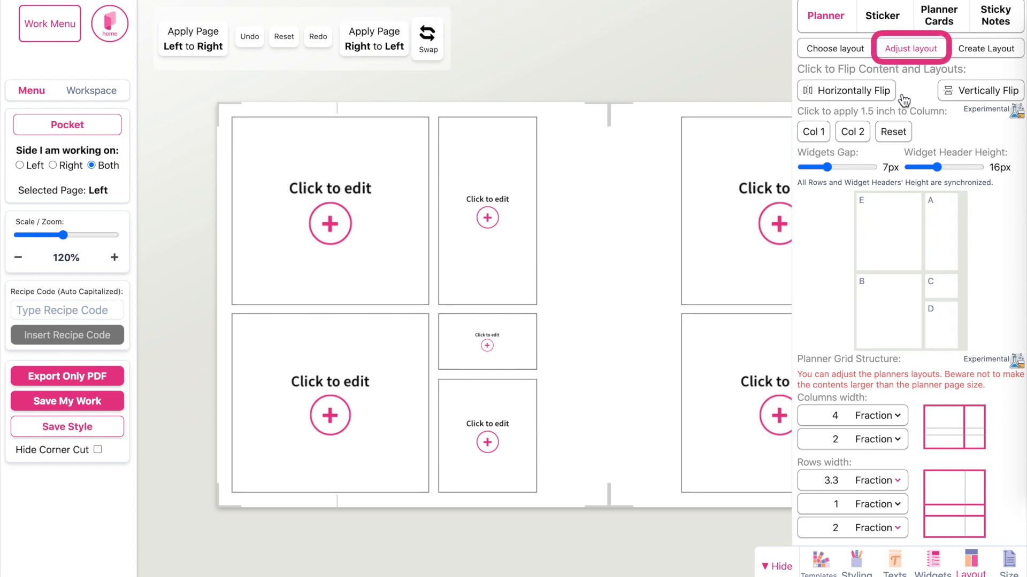
{"action": "left_click", "coordinate": [843, 95]}
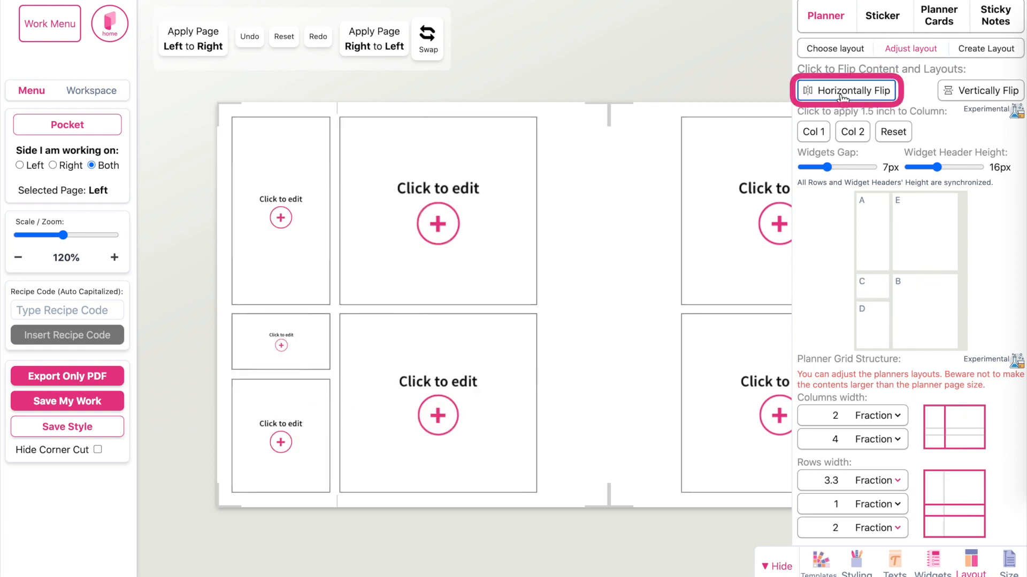
{"action": "scroll", "coordinate": [534, 262], "scroll_direction": "right", "scroll_amount": 1}
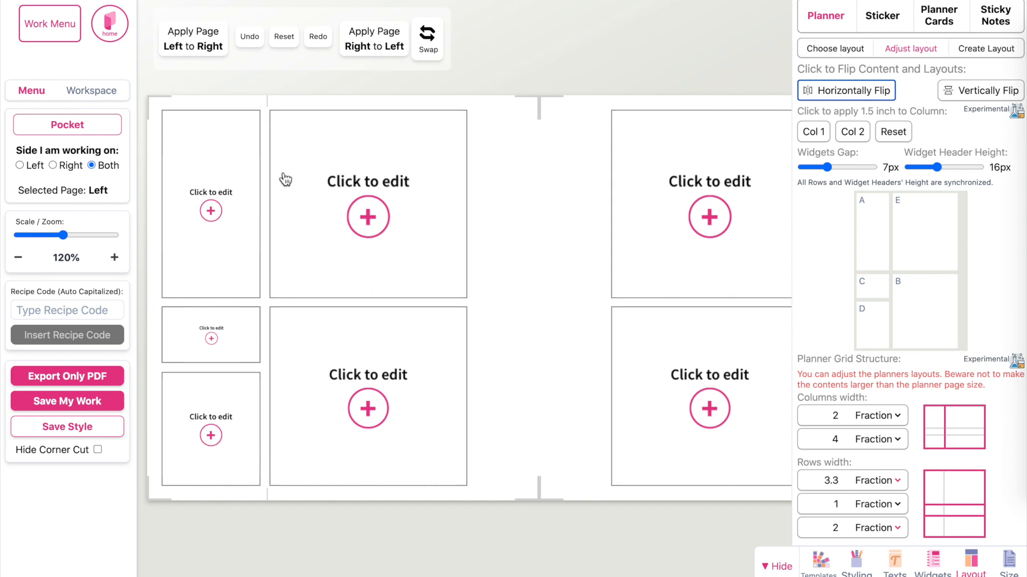
{"action": "scroll", "coordinate": [298, 355], "scroll_direction": "down", "scroll_amount": 2}
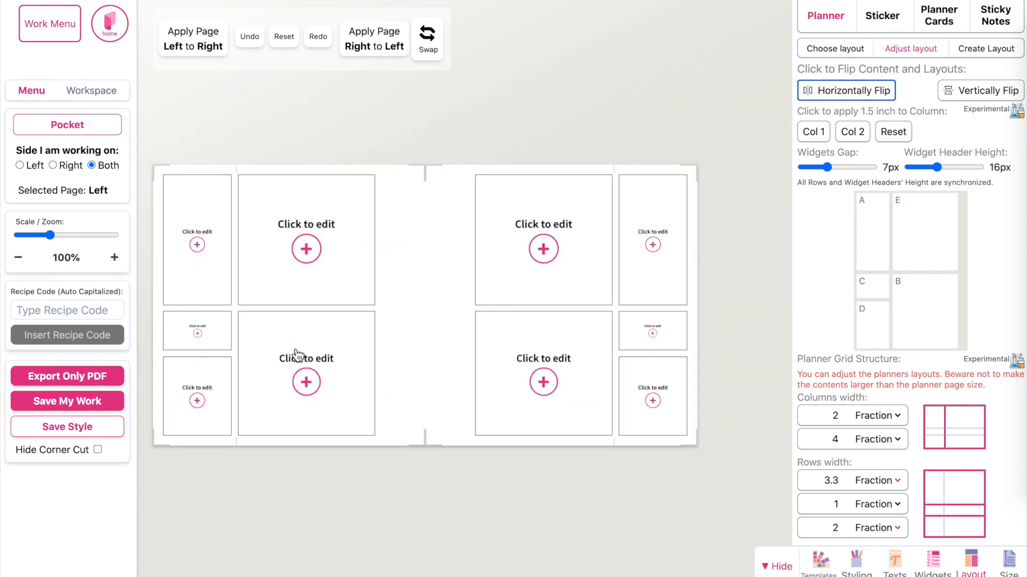
- Place a Weekly Schedule widget in the right page's large upper box and reduce it to 17 rows
{"action": "left_click", "coordinate": [544, 250]}
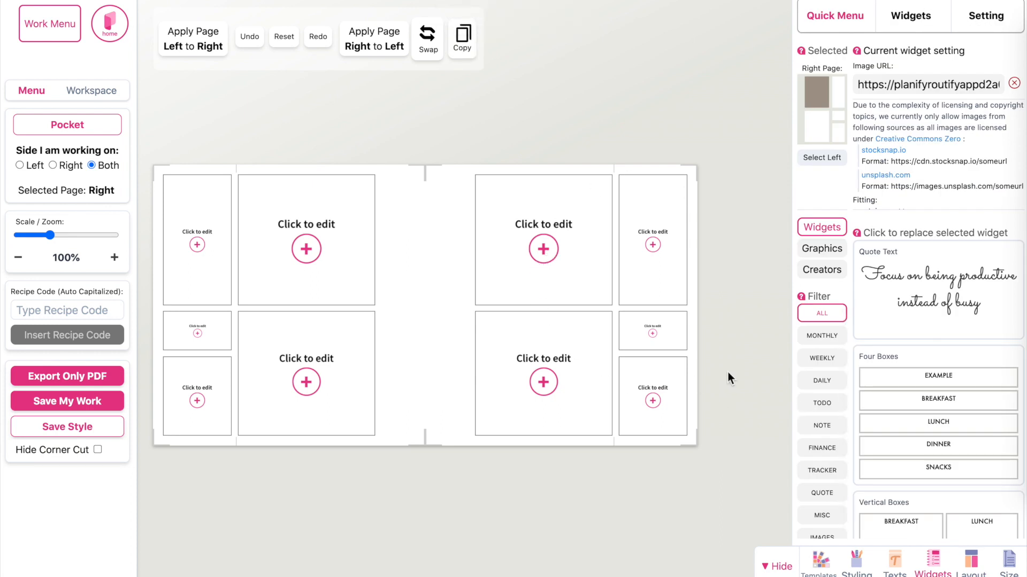
{"action": "left_click", "coordinate": [821, 365]}
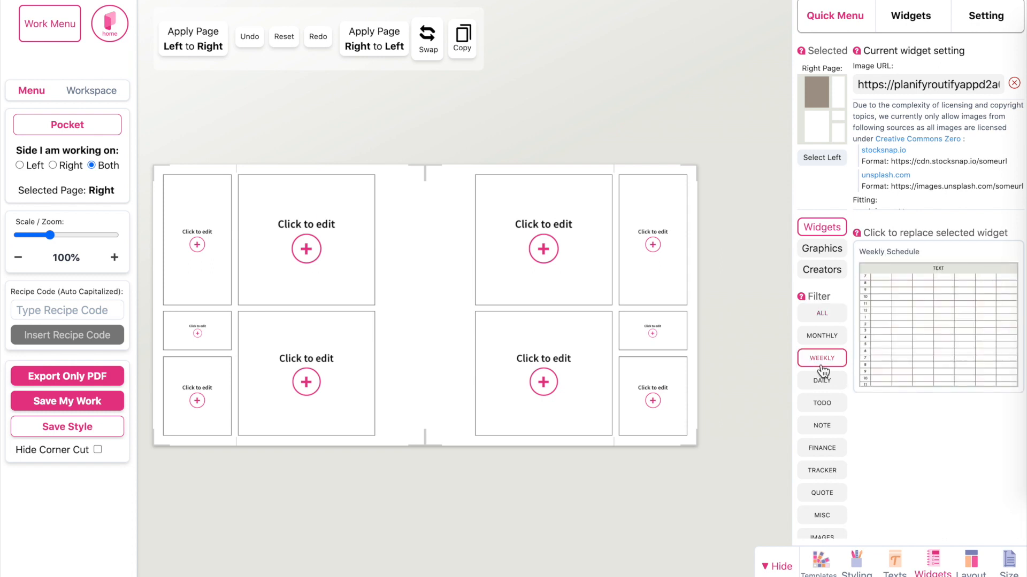
{"action": "left_click", "coordinate": [909, 325]}
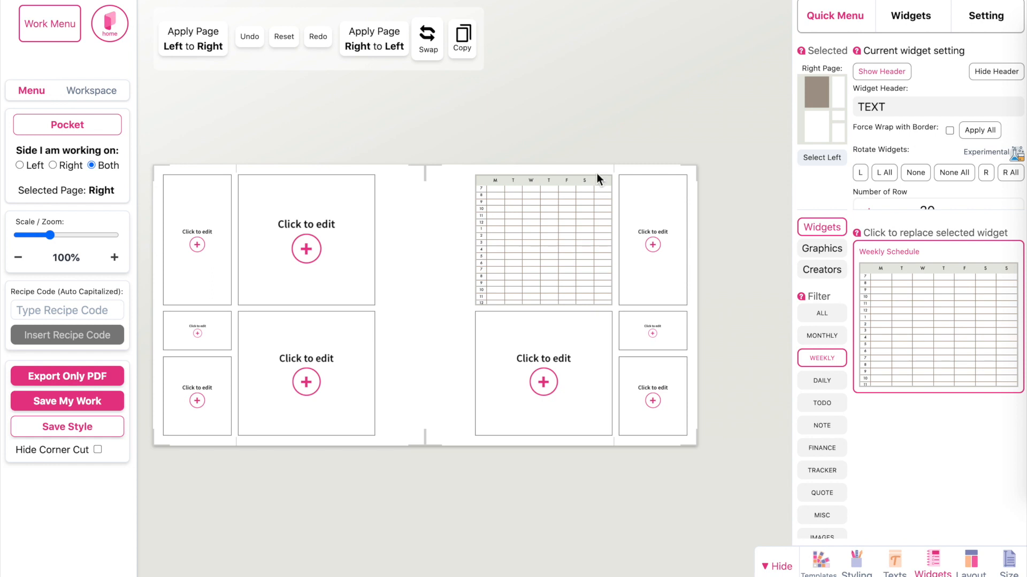
{"action": "scroll", "coordinate": [895, 170], "scroll_direction": "down", "scroll_amount": 2}
{"action": "double_click", "coordinate": [1004, 122]}
{"action": "left_click", "coordinate": [1004, 123]}
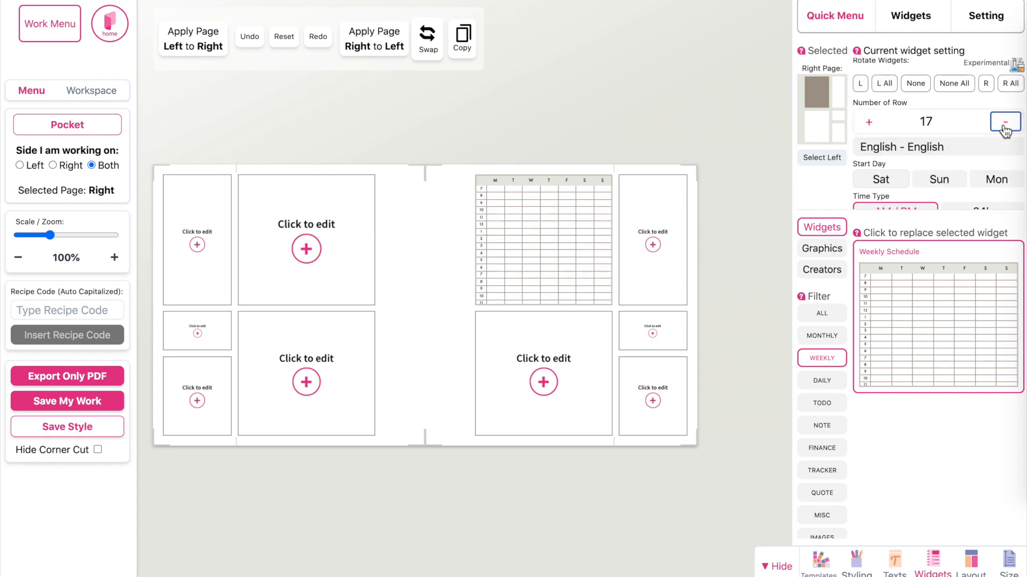
- Place a To Do List widget in the large box below the weekly schedule and reduce it to 8 rows
{"action": "left_click", "coordinate": [570, 352]}
{"action": "left_click", "coordinate": [835, 405]}
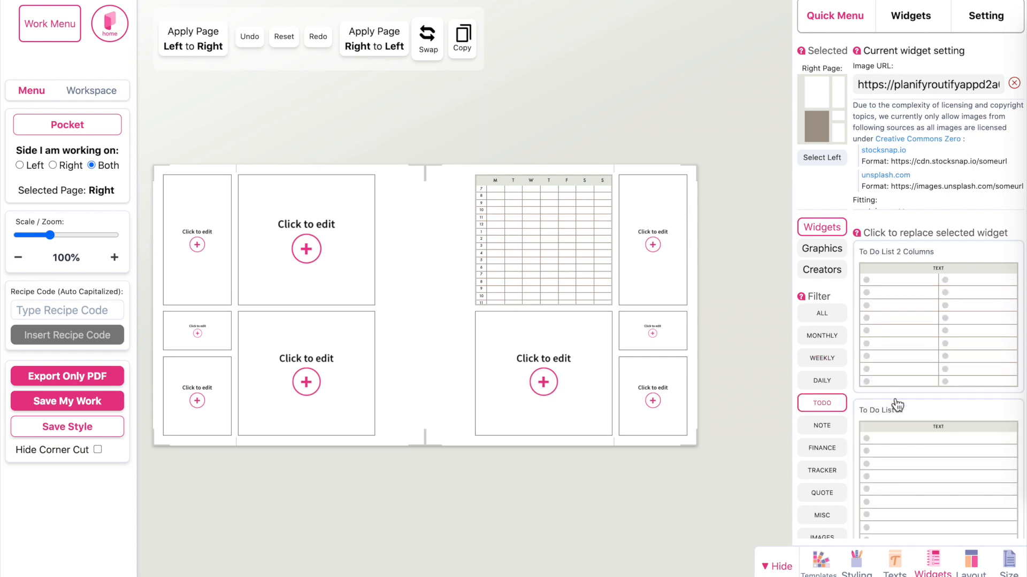
{"action": "left_click", "coordinate": [925, 337]}
{"action": "left_click", "coordinate": [906, 488]}
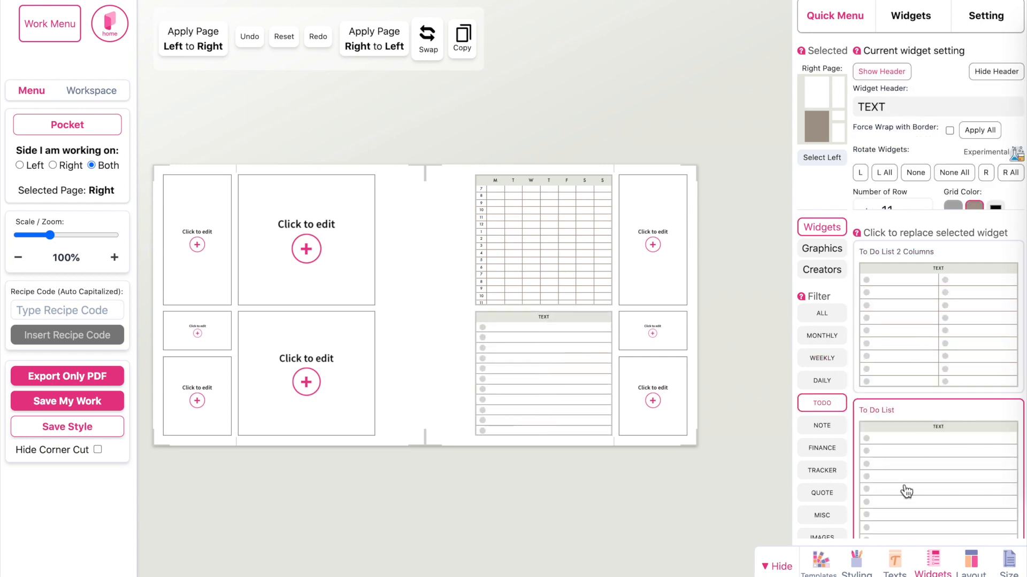
{"action": "scroll", "coordinate": [925, 147], "scroll_direction": "down", "scroll_amount": 1}
{"action": "left_click", "coordinate": [919, 151]}
{"action": "left_click", "coordinate": [918, 152]}
{"action": "left_click", "coordinate": [918, 152]}
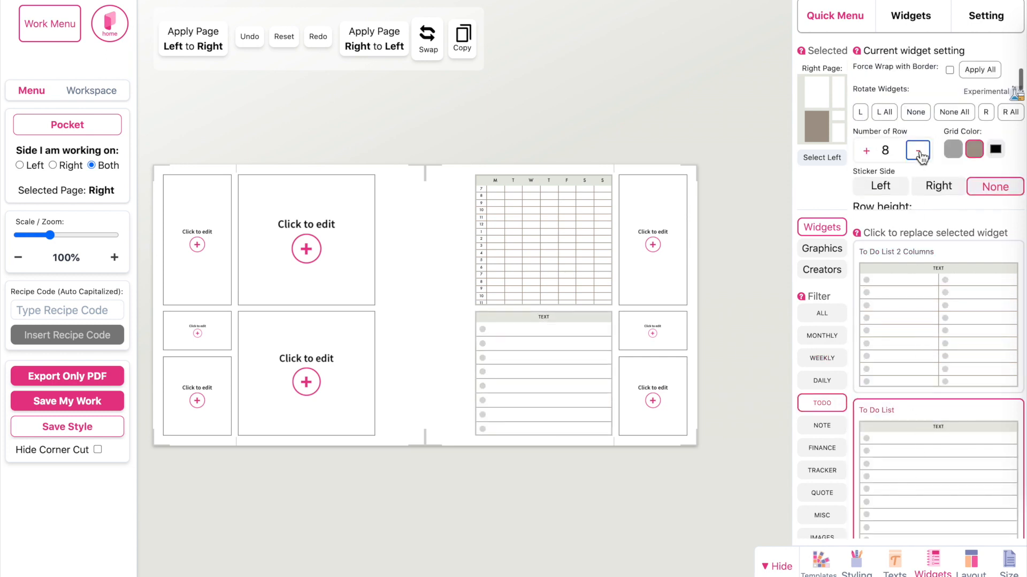
- Place a Grid Box note widget in the narrow box beside the weekly schedule and title it NOTES
{"action": "left_click", "coordinate": [664, 220]}
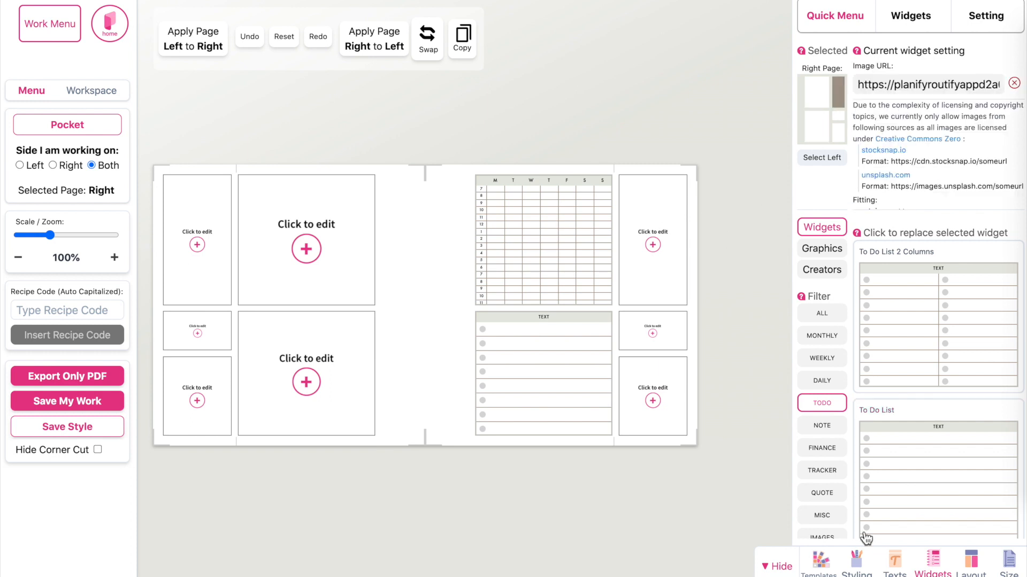
{"action": "left_click", "coordinate": [831, 430]}
{"action": "scroll", "coordinate": [933, 484], "scroll_direction": "down", "scroll_amount": 8}
{"action": "left_click", "coordinate": [933, 330]}
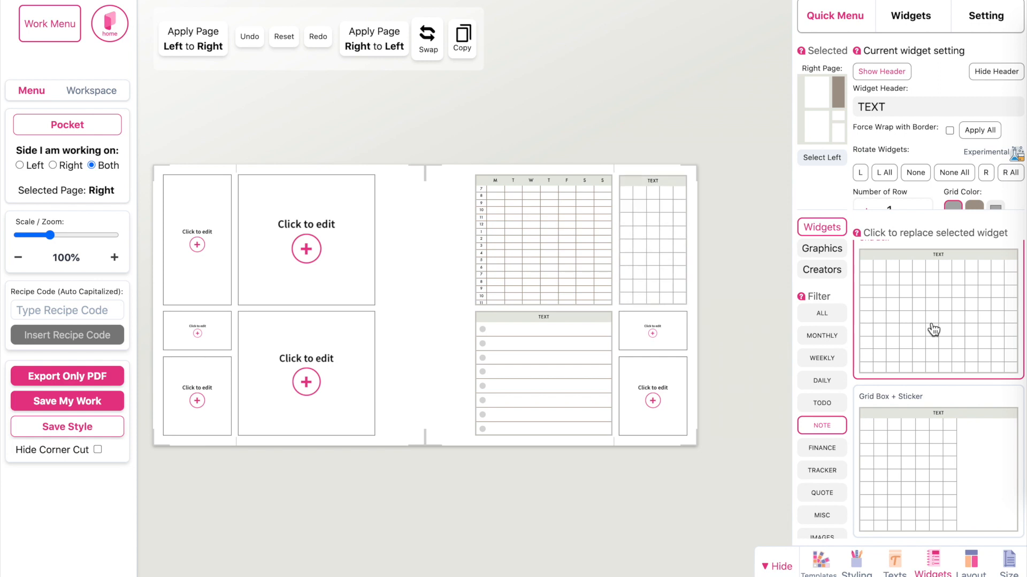
{"action": "double_click", "coordinate": [928, 106]}
{"action": "type", "text": "NOTES"}
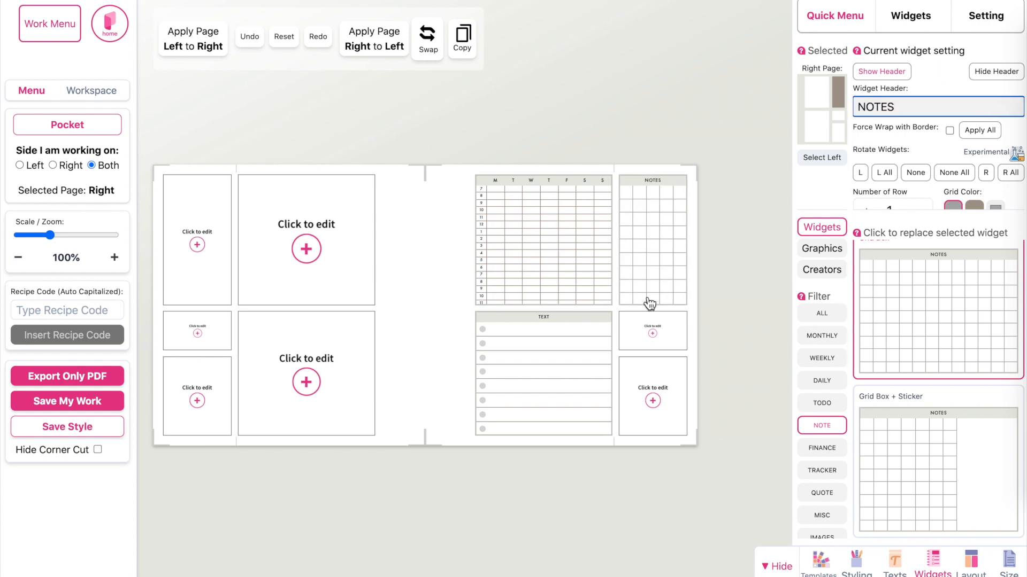
- Set the to-do list widget's header to TO DO
{"action": "left_click", "coordinate": [604, 321]}
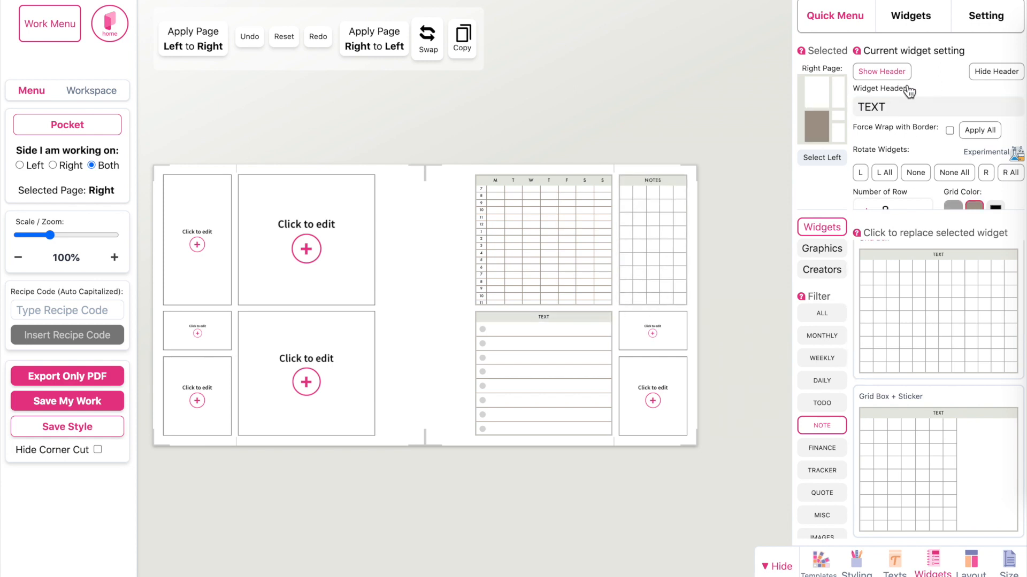
{"action": "double_click", "coordinate": [912, 103]}
{"action": "type", "text": "TO DO"}
- Place a Grid Box widget in the small box under the NOTES grid and title it NOTES 2
{"action": "left_click", "coordinate": [685, 340]}
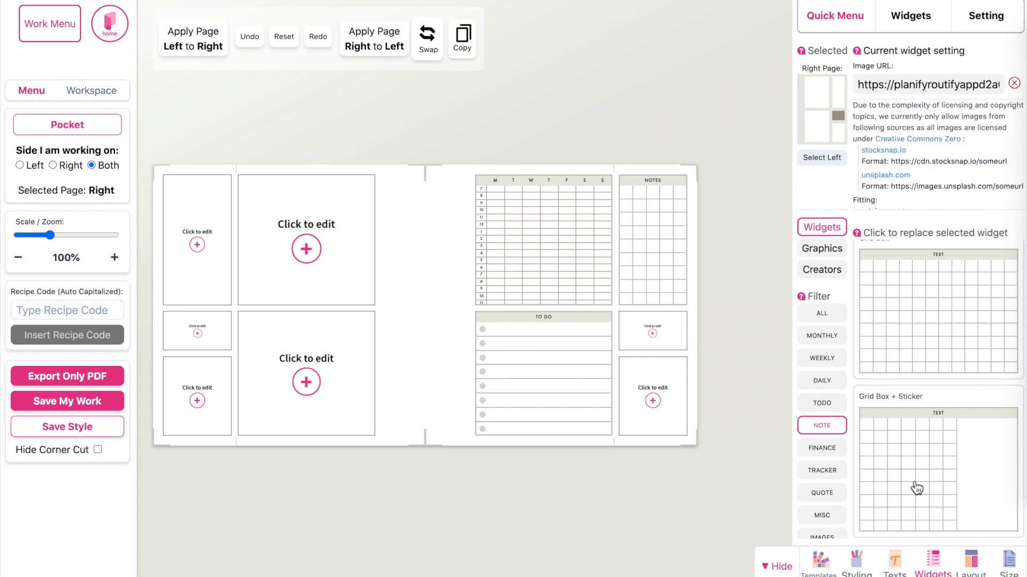
{"action": "left_click", "coordinate": [938, 307]}
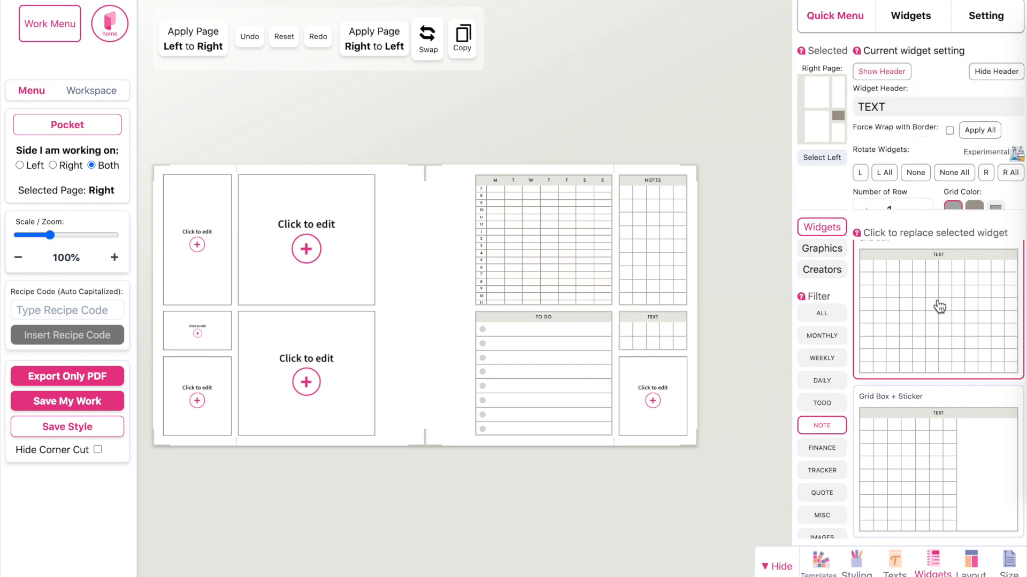
{"action": "left_click", "coordinate": [915, 105]}
{"action": "type", "text": "NOTES 2"}
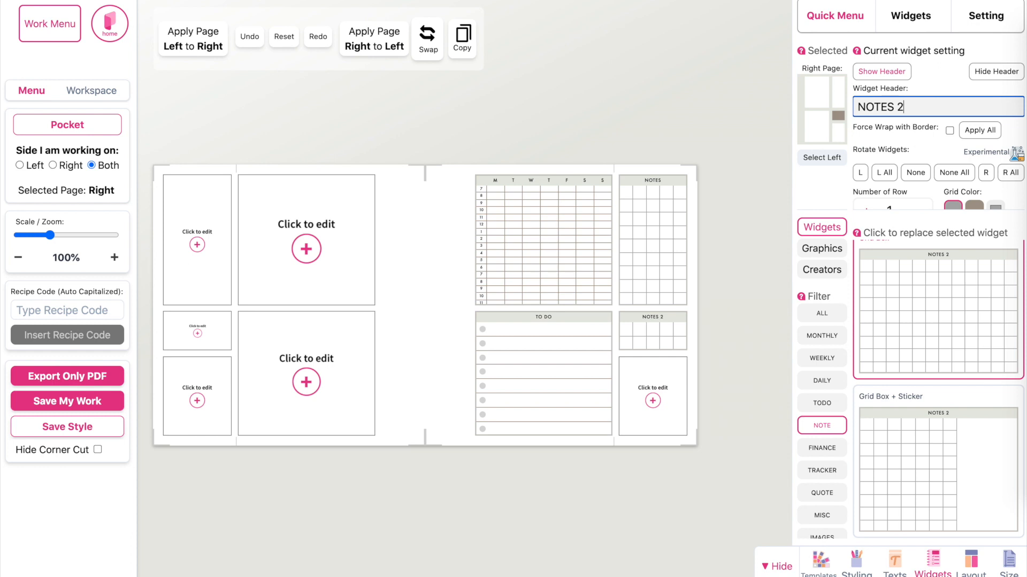
- Place a Lined Box widget in the empty box below NOTES 2 on the right page and reduce it to 5 rows
{"action": "left_click", "coordinate": [653, 384]}
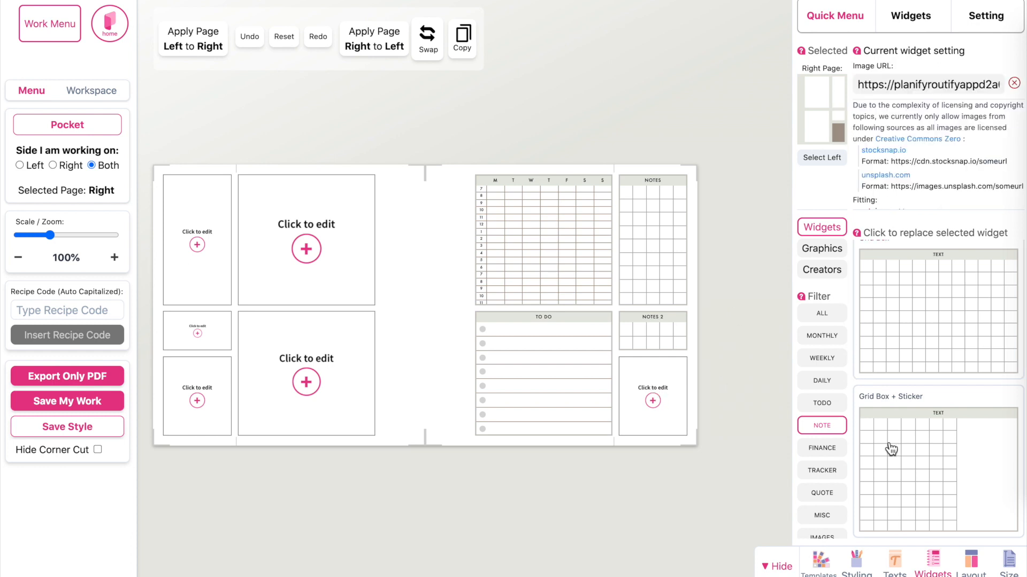
{"action": "scroll", "coordinate": [939, 515], "scroll_direction": "down", "scroll_amount": 3}
{"action": "scroll", "coordinate": [939, 515], "scroll_direction": "down", "scroll_amount": 3}
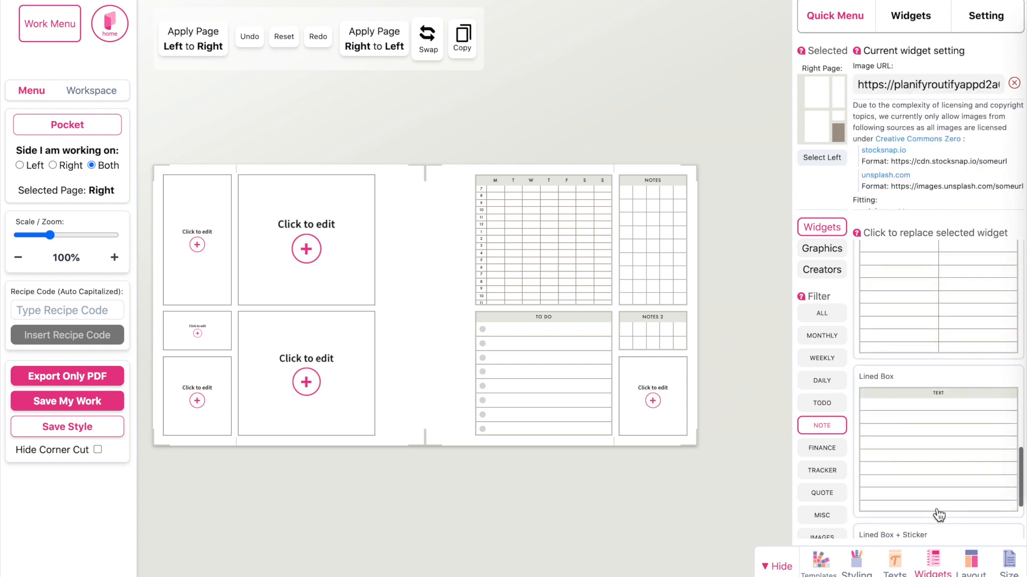
{"action": "left_click", "coordinate": [951, 460]}
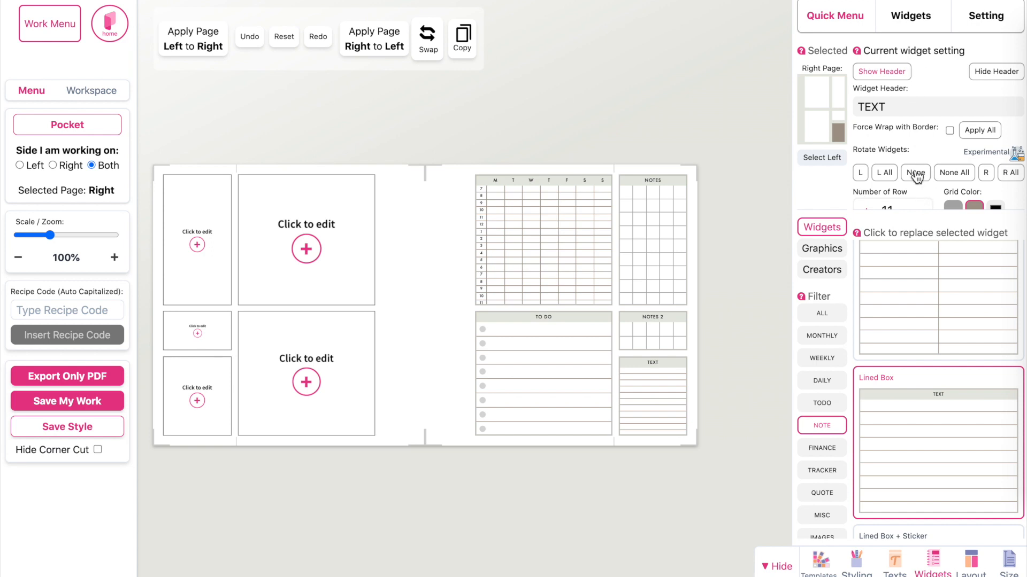
{"action": "scroll", "coordinate": [922, 182], "scroll_direction": "down", "scroll_amount": 1}
{"action": "left_click", "coordinate": [918, 155]}
{"action": "left_click", "coordinate": [919, 156]}
{"action": "left_click", "coordinate": [919, 156]}
{"action": "left_click", "coordinate": [920, 156]}
{"action": "left_click", "coordinate": [920, 156]}
{"action": "left_click", "coordinate": [920, 156]}
- Set the lined box widget's header to NOTES 3
{"action": "scroll", "coordinate": [920, 154], "scroll_direction": "up", "scroll_amount": 2}
{"action": "left_click", "coordinate": [908, 103]}
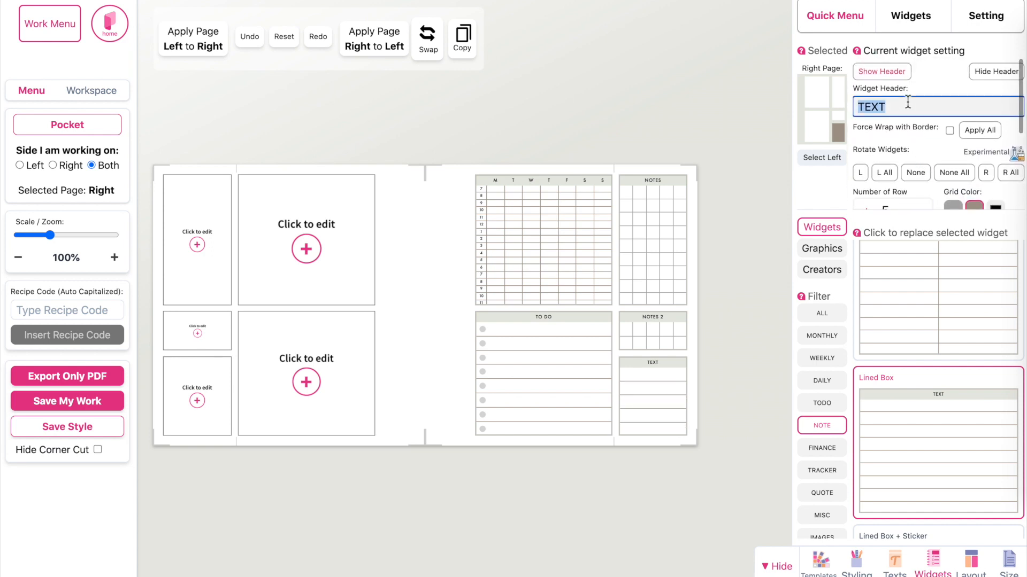
{"action": "type", "text": "NOTES 3"}
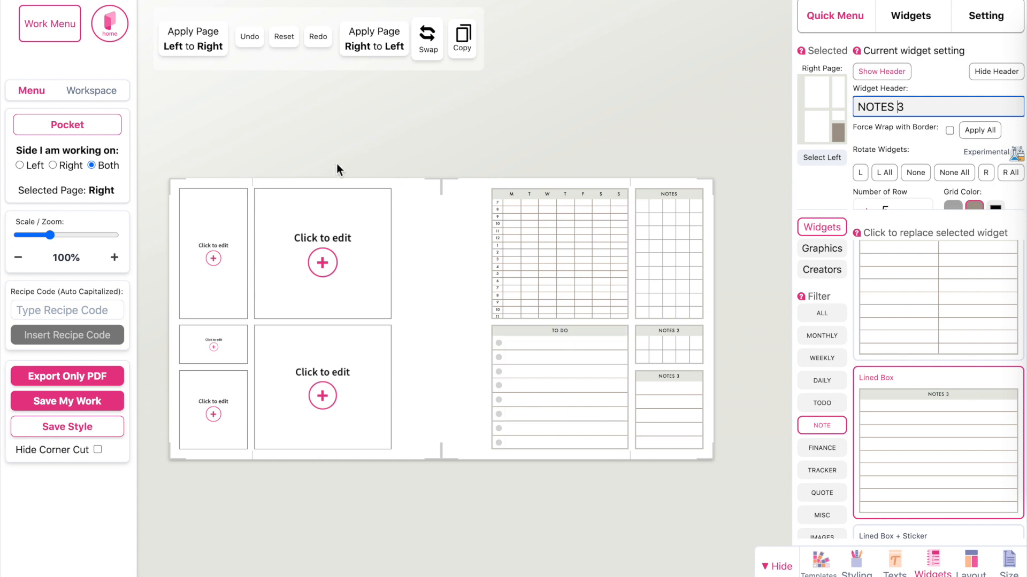
- Copy the right page's layout and widgets to the left page and flip the left page horizontally to mirror it
{"action": "left_click", "coordinate": [376, 47]}
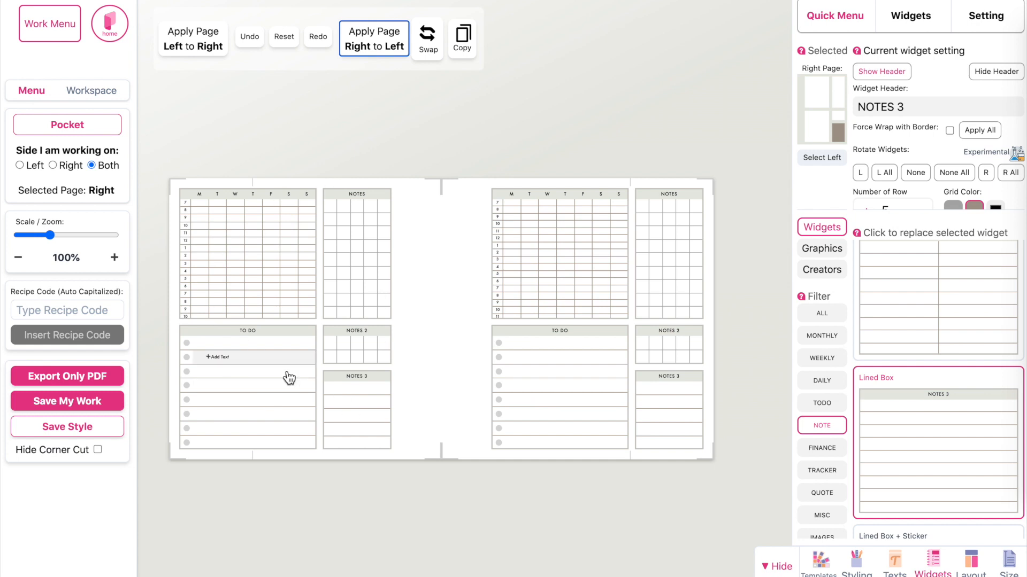
{"action": "left_click", "coordinate": [969, 560]}
{"action": "left_click", "coordinate": [911, 48]}
{"action": "left_click", "coordinate": [854, 92]}
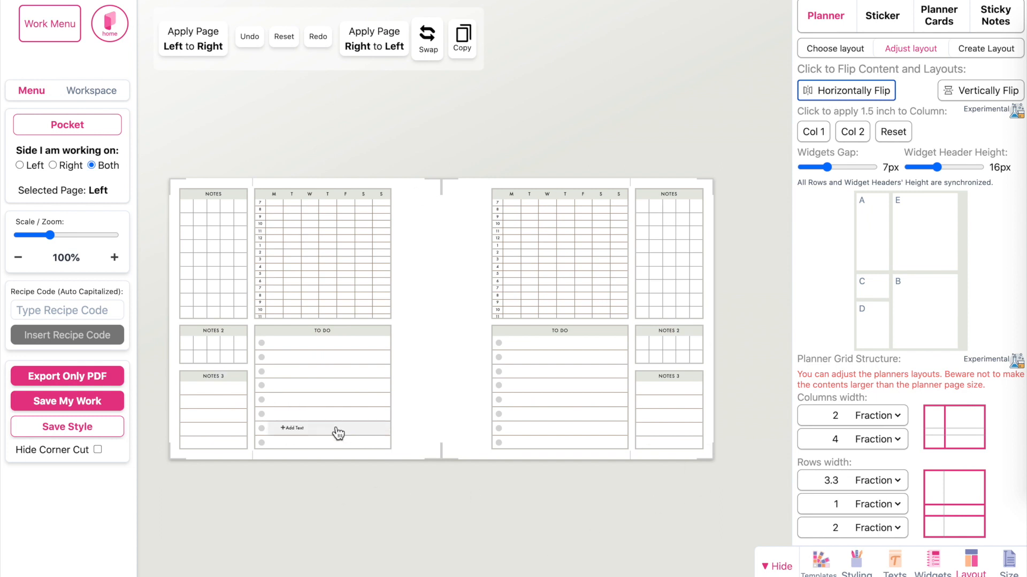
- Export the Pocket spread as a PDF for A4 paper and open the generated file to check both pages
{"action": "left_click", "coordinate": [61, 379]}
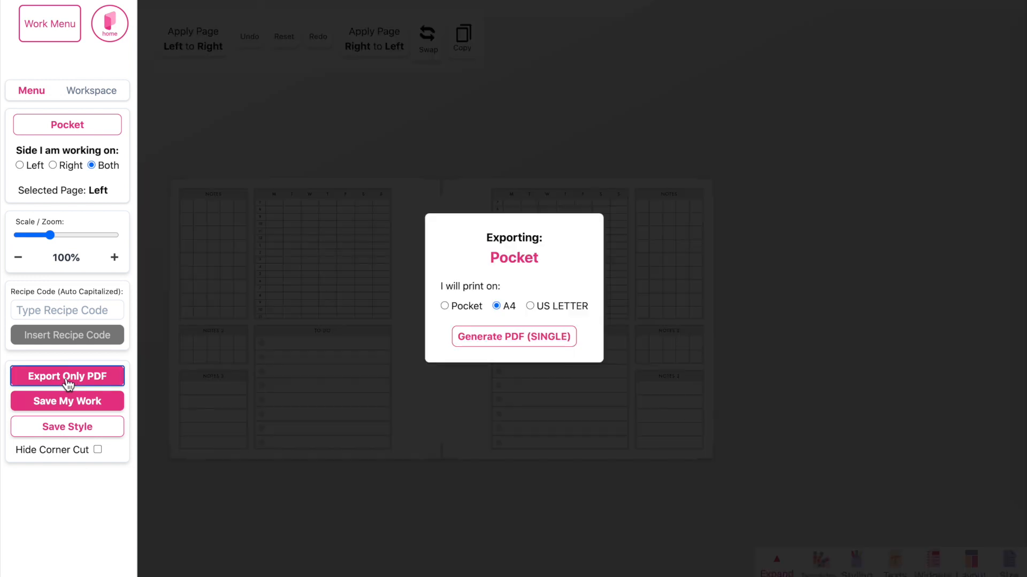
{"action": "left_click", "coordinate": [539, 343]}
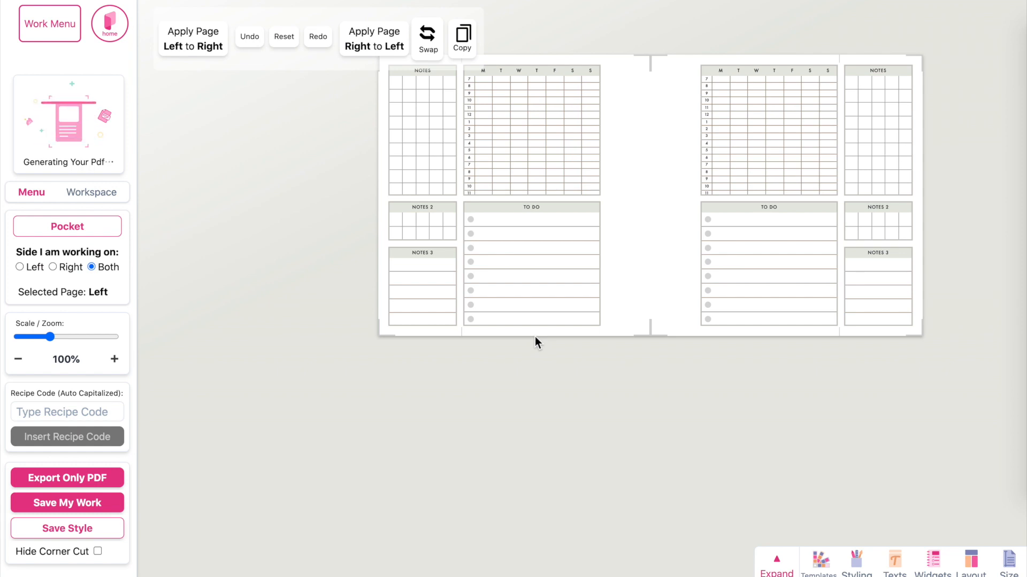
{"action": "left_click", "coordinate": [64, 171]}
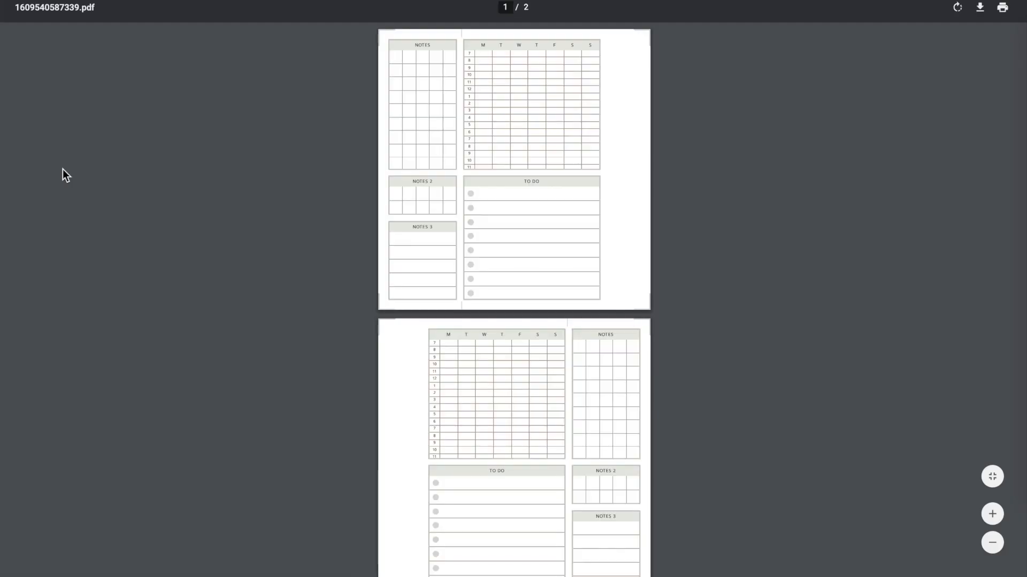
{"action": "scroll", "coordinate": [250, 213], "scroll_direction": "down", "scroll_amount": 1}
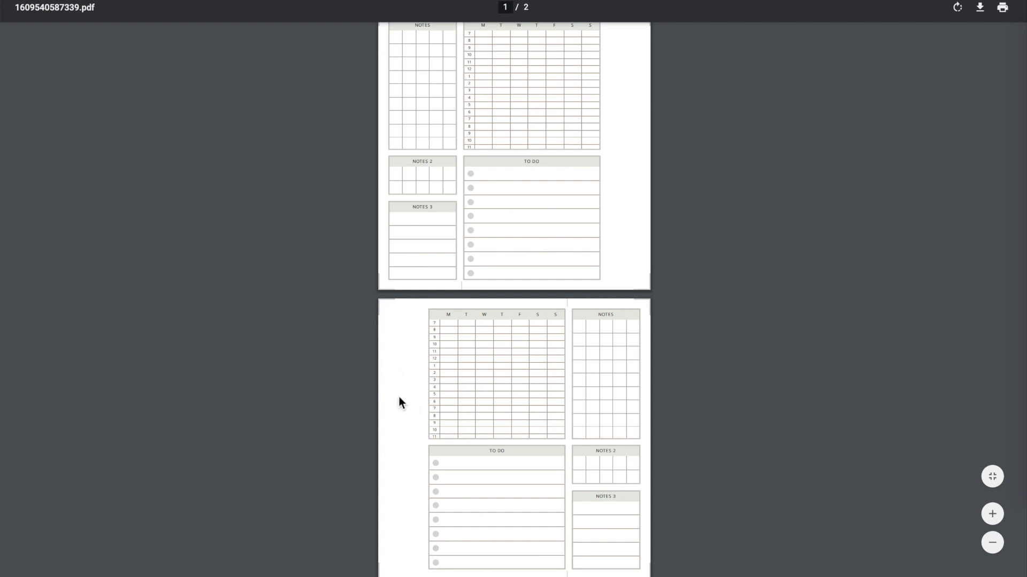
{"action": "scroll", "coordinate": [615, 85], "scroll_direction": "up", "scroll_amount": 1}
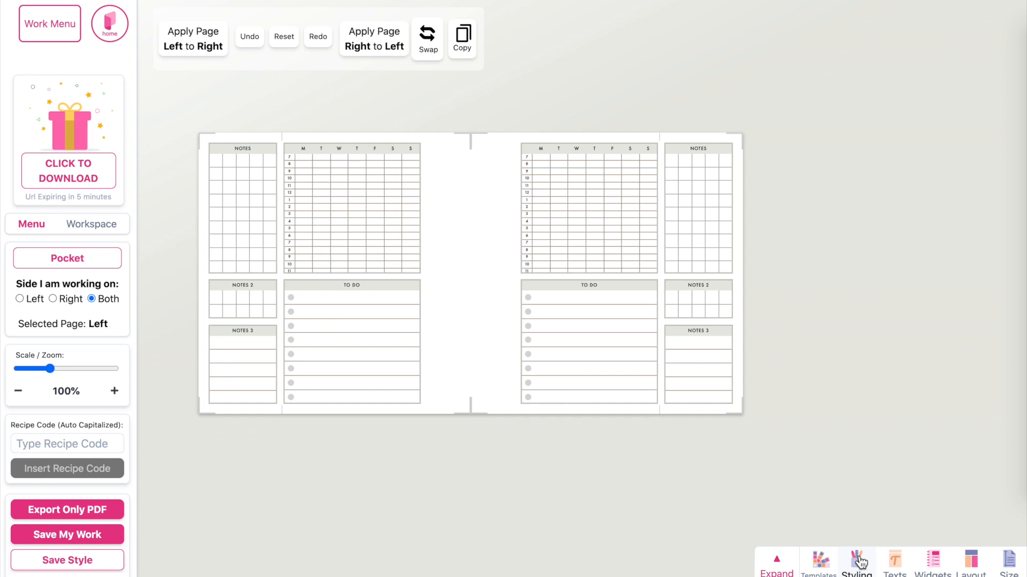
- Apply the saved Pink Gray Gingham Minimalist style to the spread
{"action": "left_click", "coordinate": [857, 561]}
{"action": "left_click", "coordinate": [820, 570]}
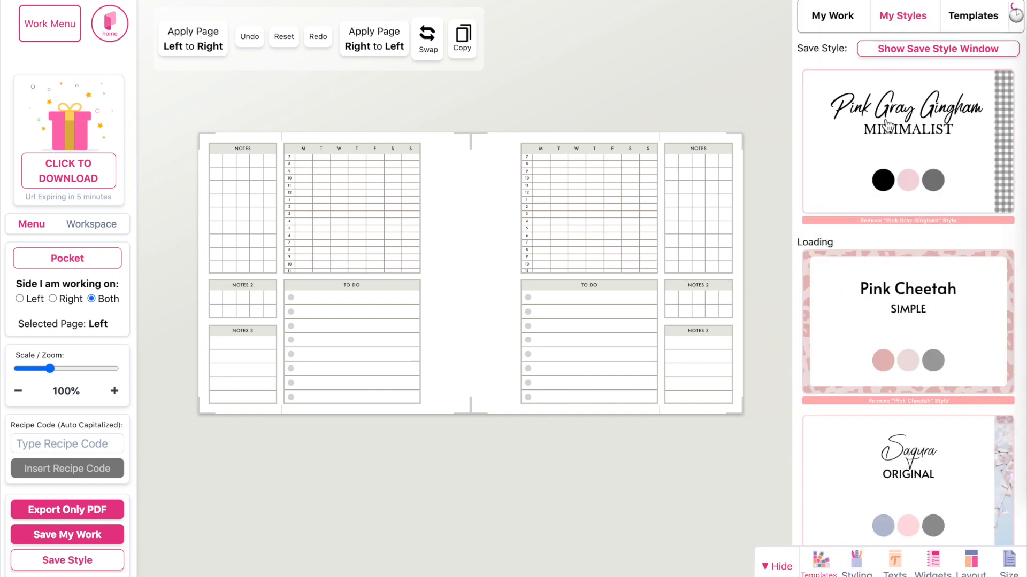
{"action": "left_click", "coordinate": [888, 125]}
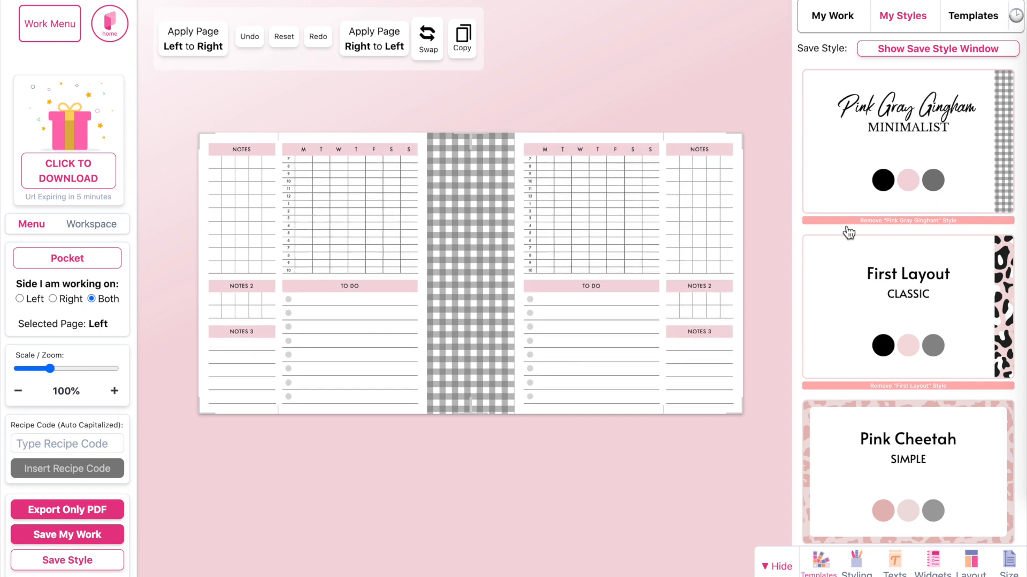
- Try the saved First Layout Classic style on the spread and switch back to Pink Gray Gingham
{"action": "left_click", "coordinate": [889, 290]}
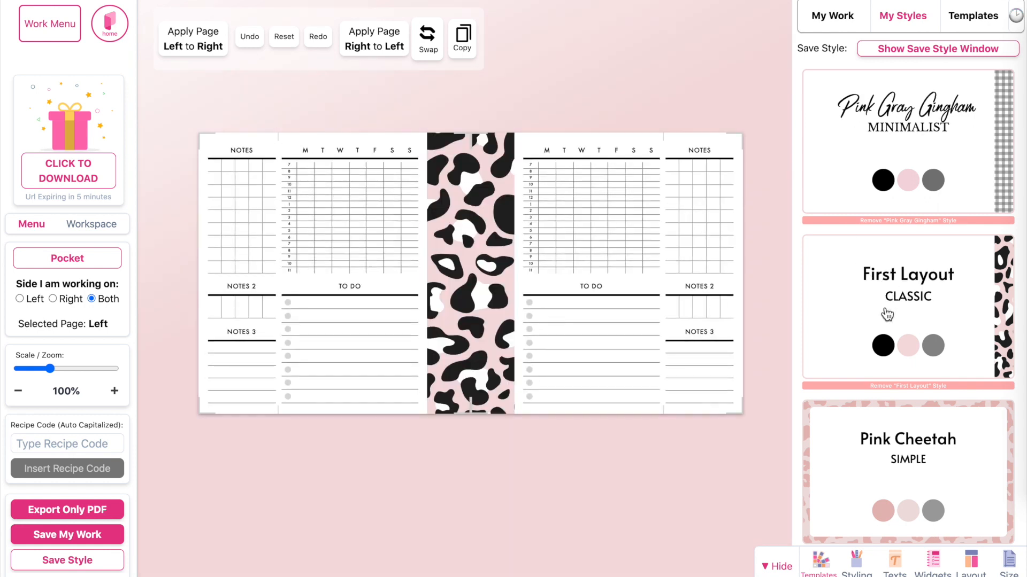
{"action": "scroll", "coordinate": [888, 305], "scroll_direction": "down", "scroll_amount": 1}
{"action": "scroll", "coordinate": [882, 327], "scroll_direction": "up", "scroll_amount": 1}
{"action": "left_click", "coordinate": [909, 150]}
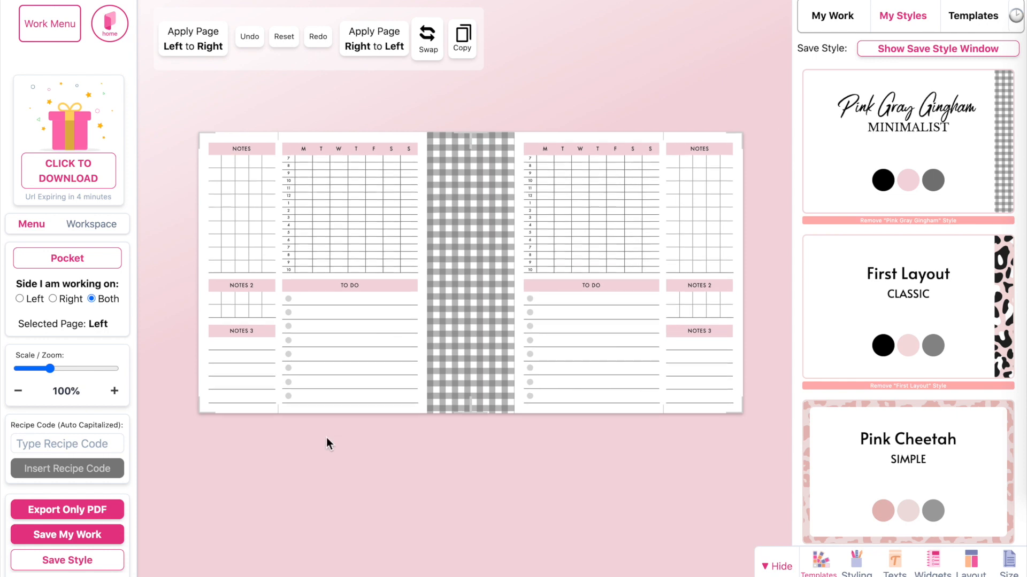
- Change the planner size to A6 and apply the 1.5x foldout layout
{"action": "scroll", "coordinate": [326, 437], "scroll_direction": "down", "scroll_amount": 1}
{"action": "left_click", "coordinate": [1009, 562]}
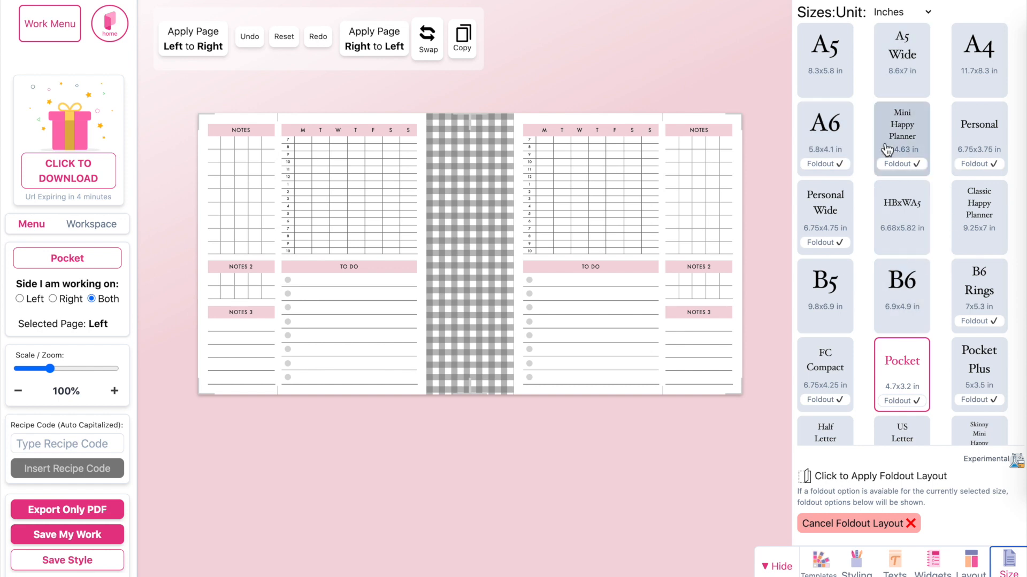
{"action": "left_click", "coordinate": [836, 150]}
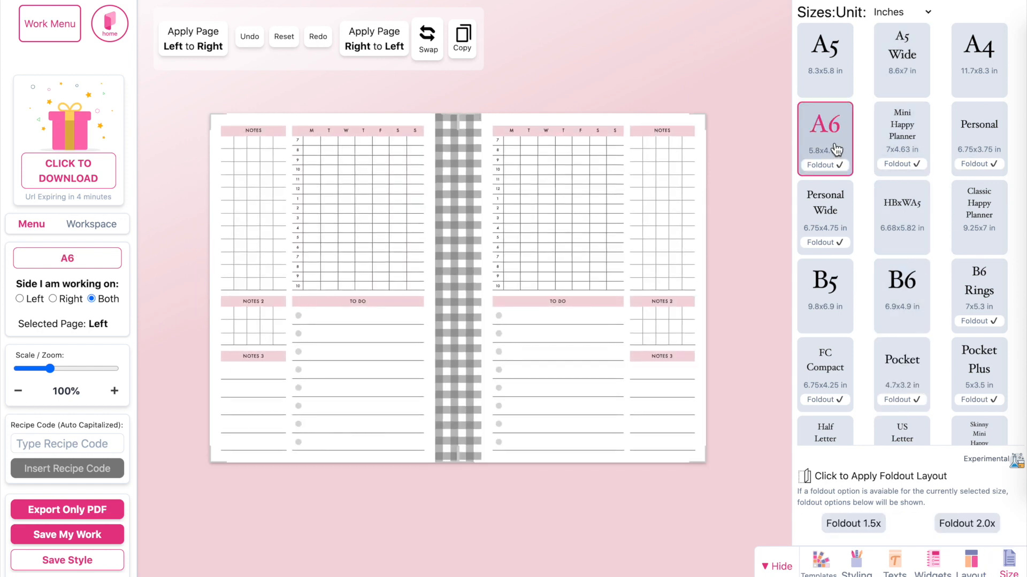
{"action": "scroll", "coordinate": [876, 270], "scroll_direction": "down", "scroll_amount": 5}
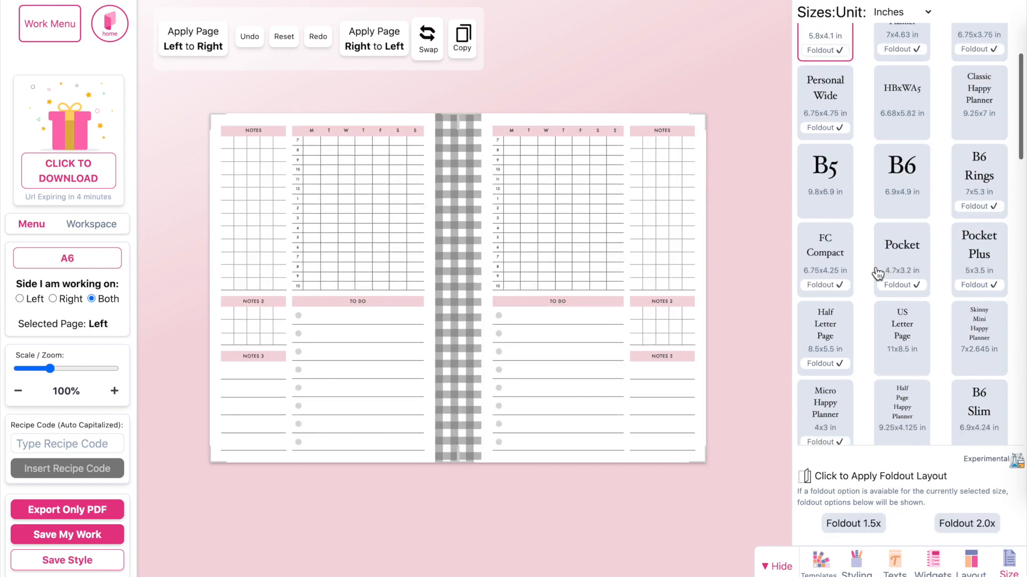
{"action": "left_click", "coordinate": [856, 525]}
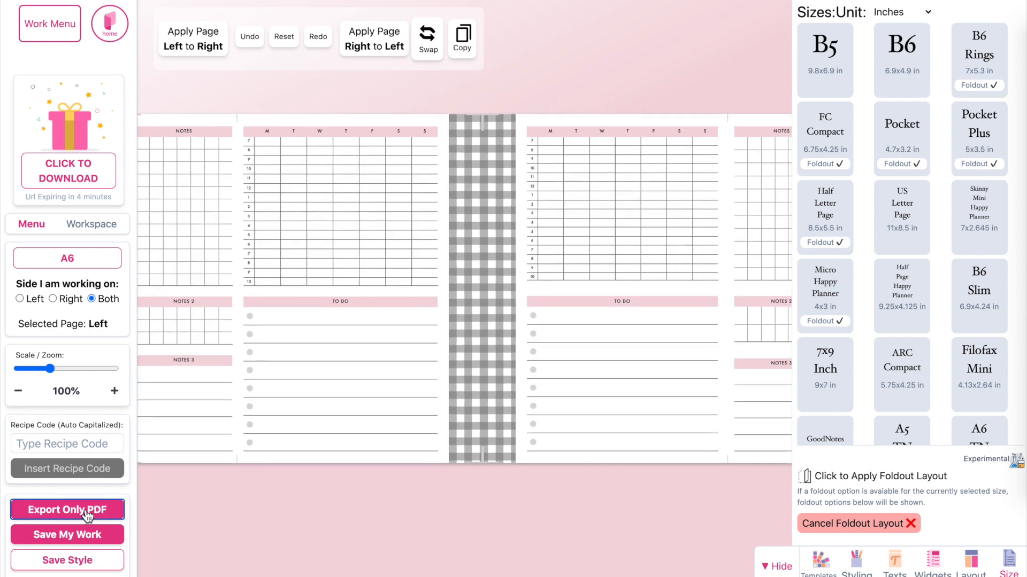
- Export the A6 foldout spread as a PDF and open the generated file to review both pages
{"action": "left_click", "coordinate": [67, 510]}
{"action": "left_click", "coordinate": [521, 338]}
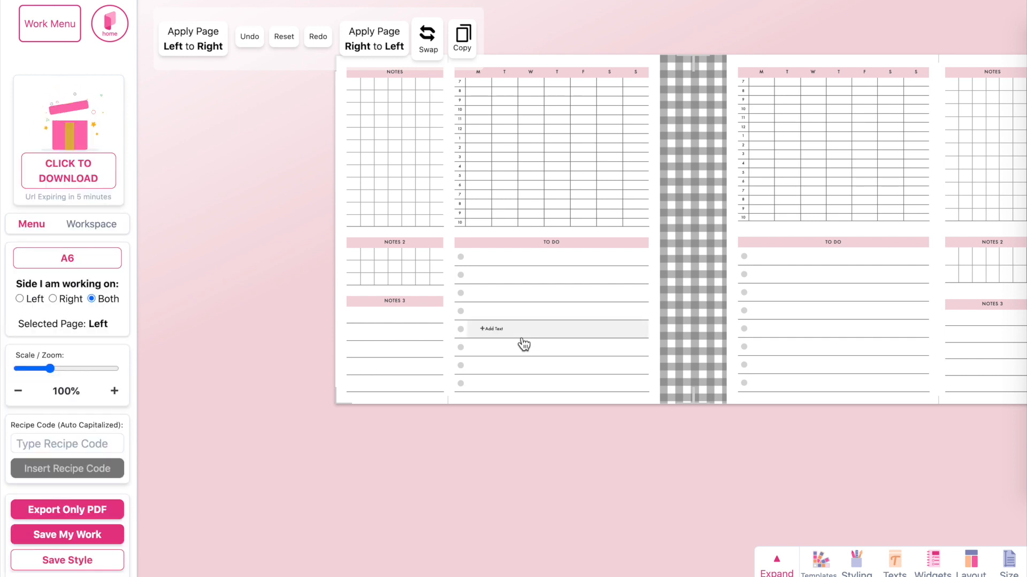
{"action": "left_click", "coordinate": [68, 163]}
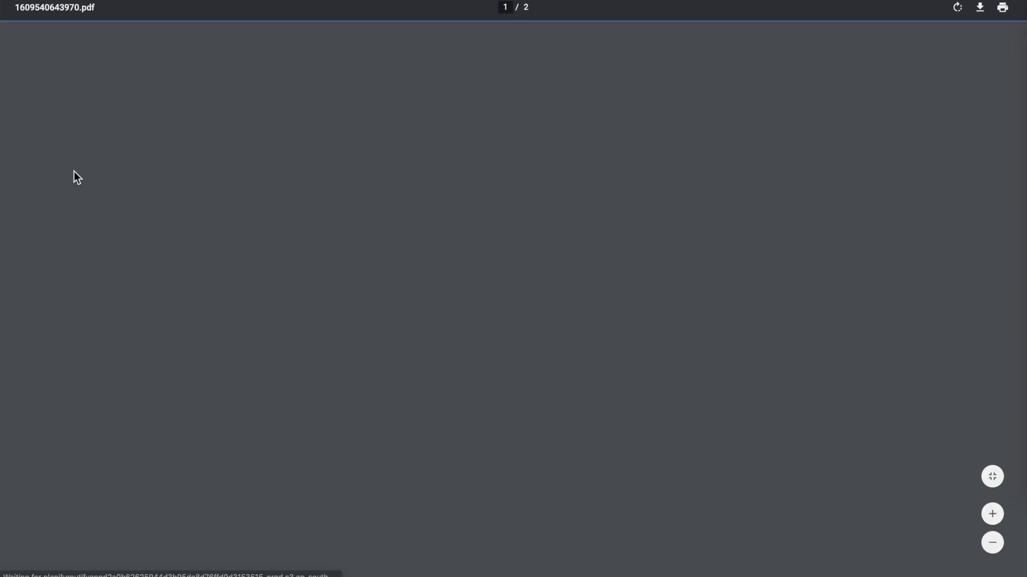
{"action": "scroll", "coordinate": [385, 270], "scroll_direction": "down", "scroll_amount": 3}
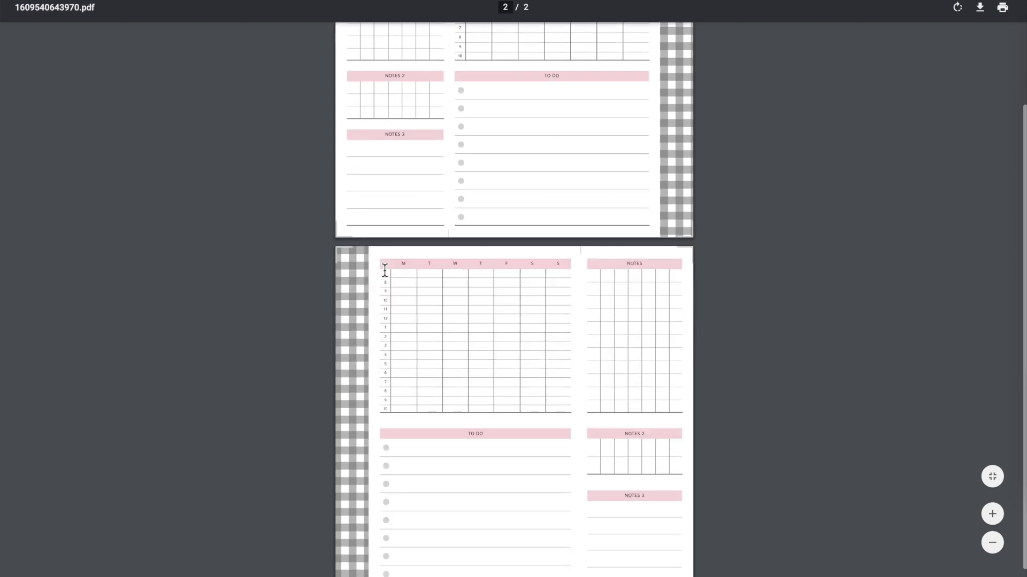
{"action": "scroll", "coordinate": [518, 453], "scroll_direction": "up", "scroll_amount": 3}
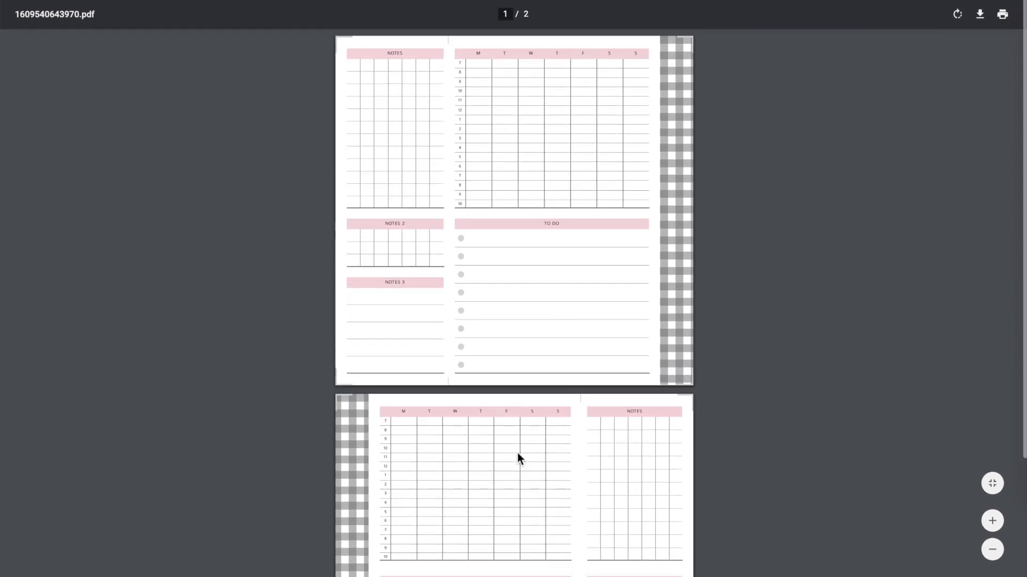